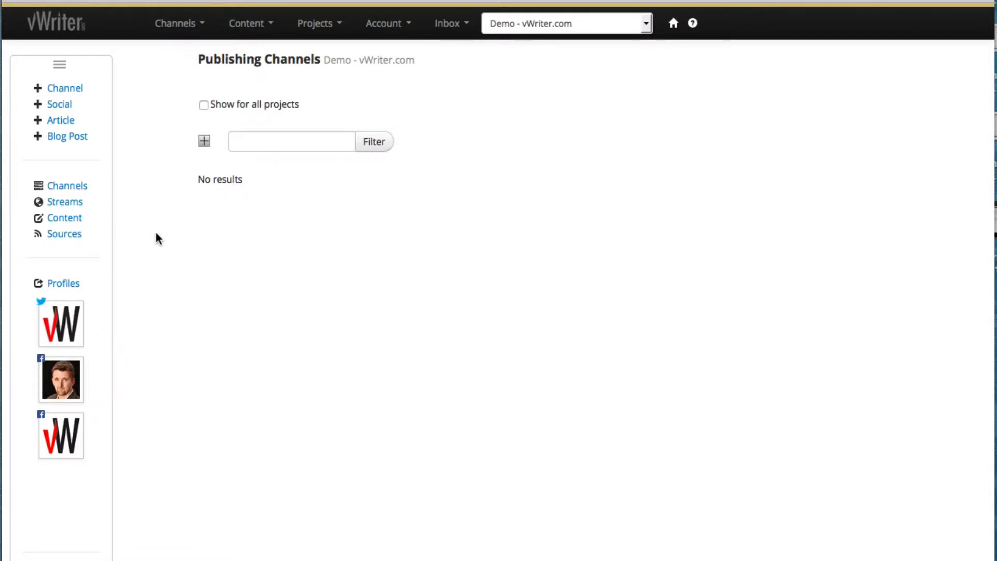
Start a new publishing channel for the Demo - vWriter.com project from the Channels menu.
mouse_move(81, 191)
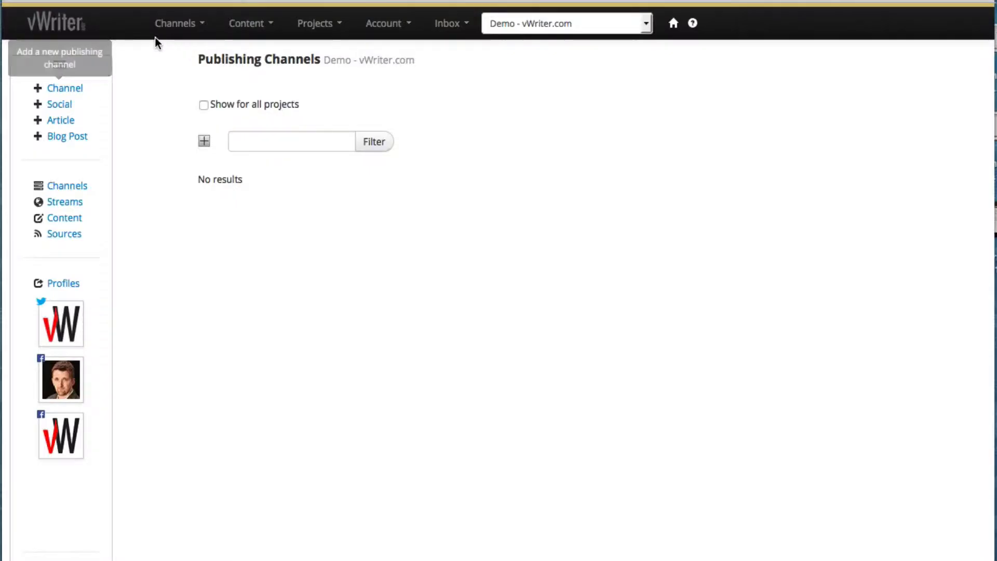
click(165, 31)
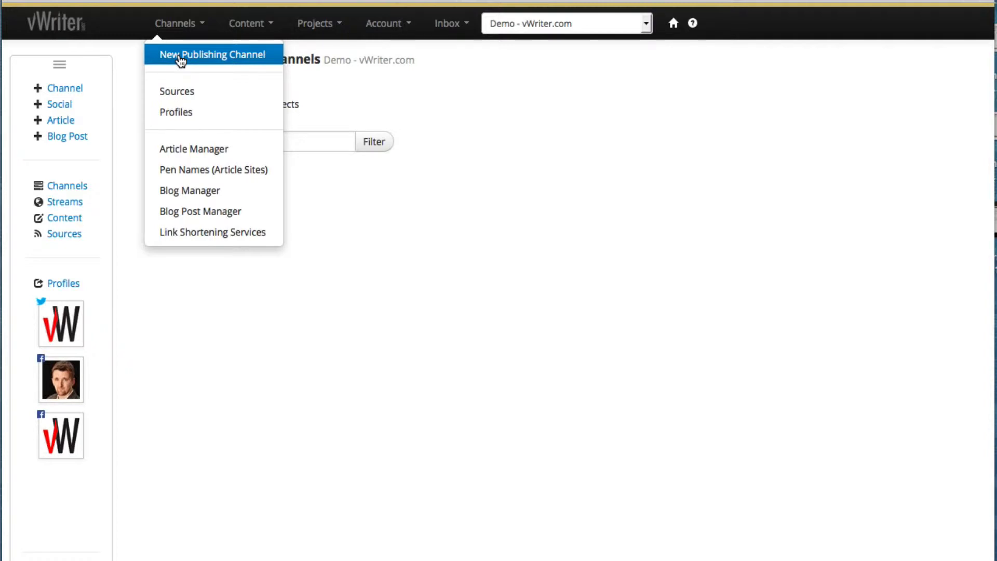
click(180, 56)
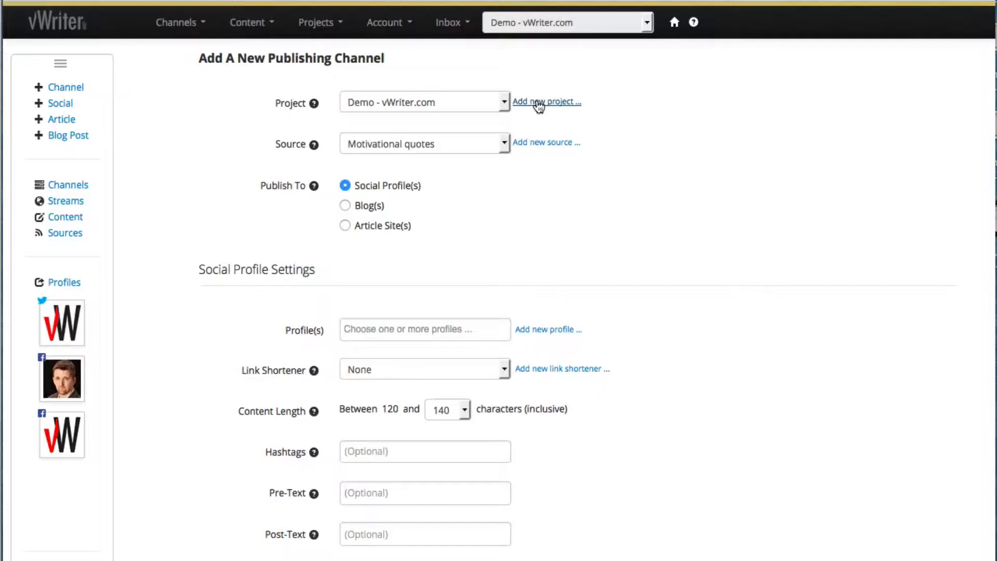
click(538, 102)
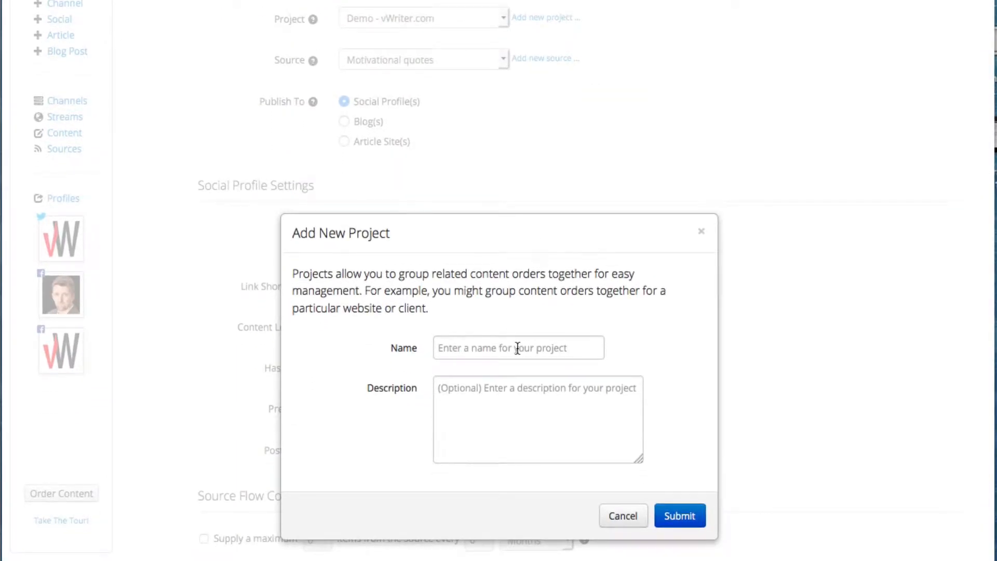
click(623, 515)
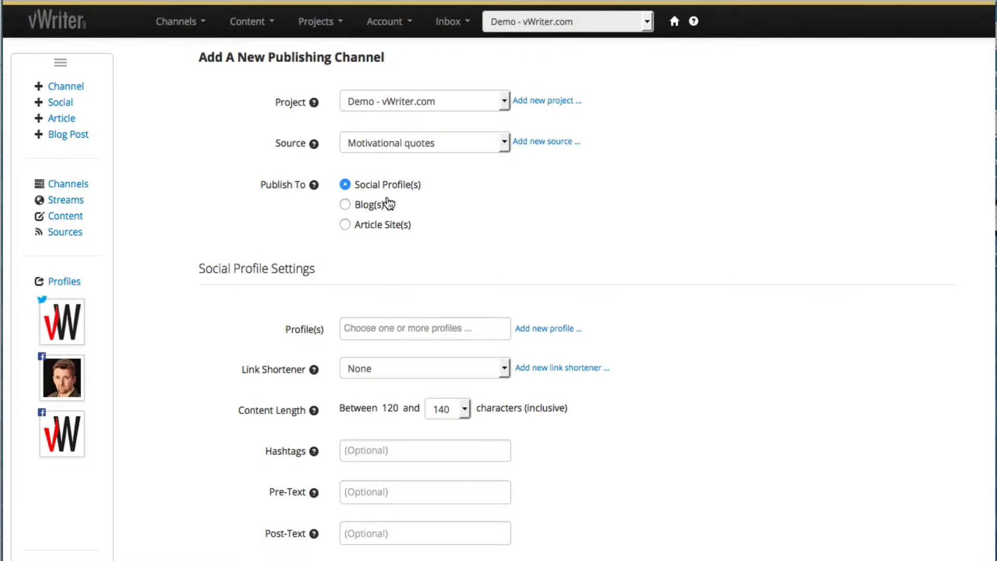
Check the available sources, keep Motivational quotes, and bring up the Add New Source dialog.
click(466, 148)
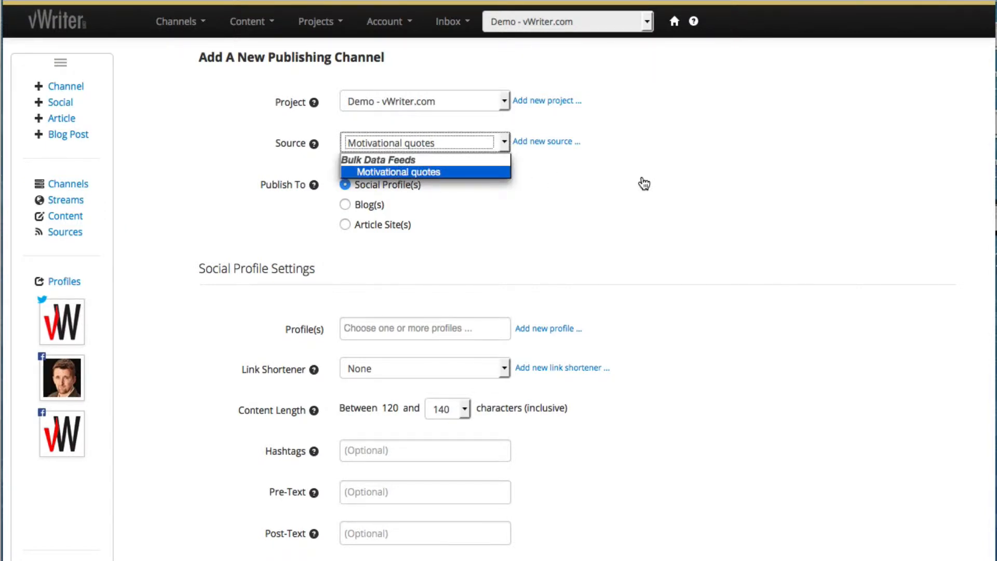
click(599, 185)
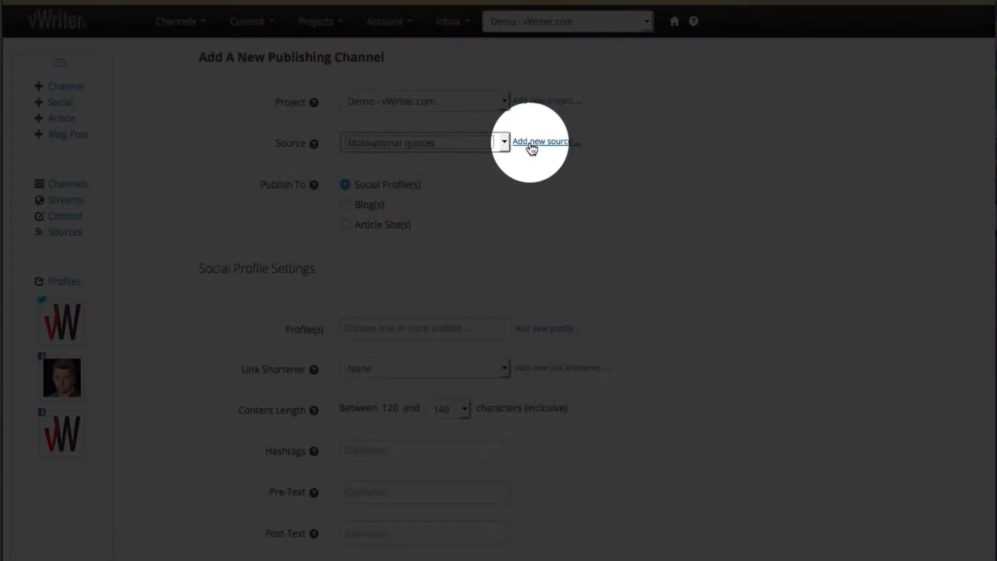
click(531, 145)
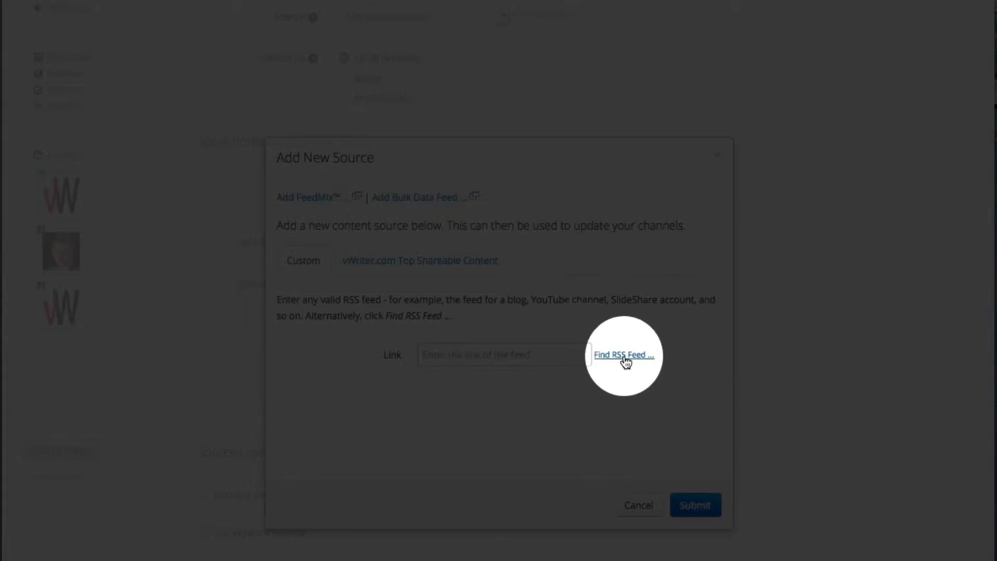
click(624, 356)
click(514, 357)
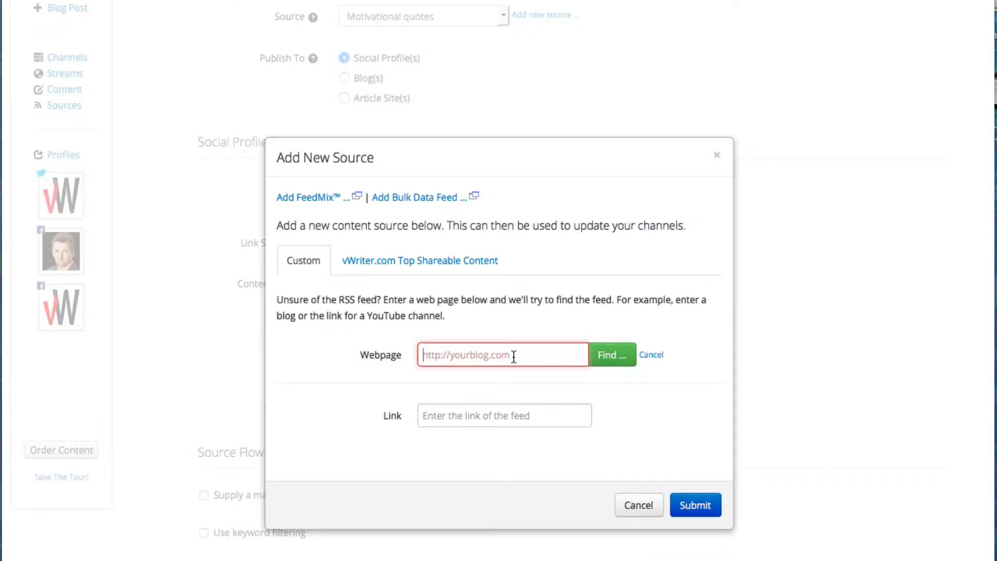
text(http)
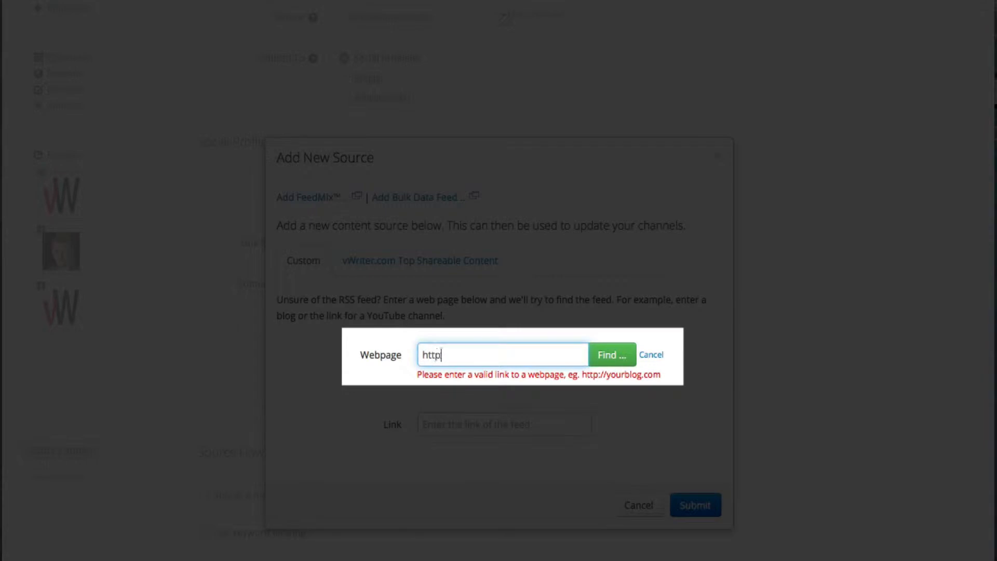
text(://blog)
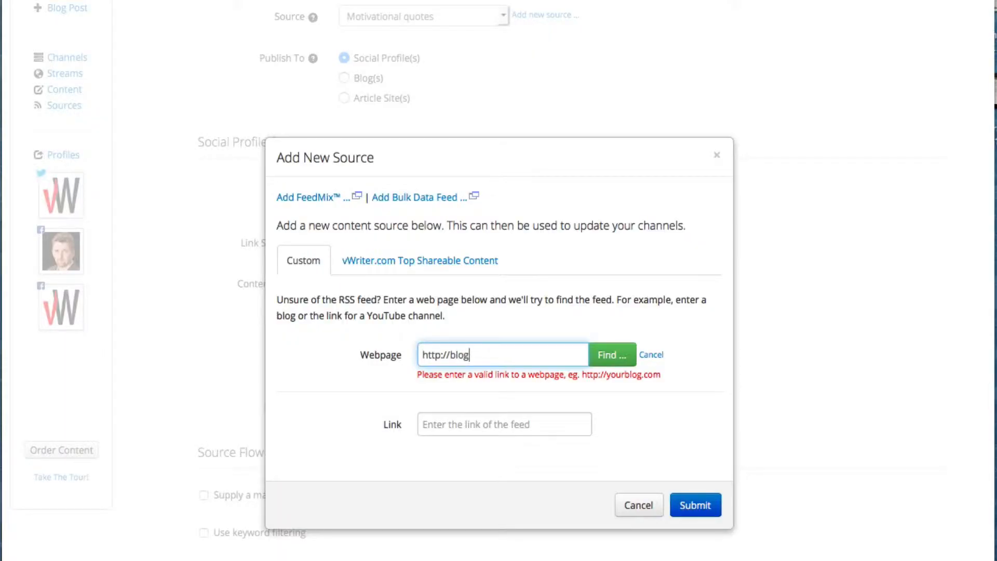
text(.vwriter.)
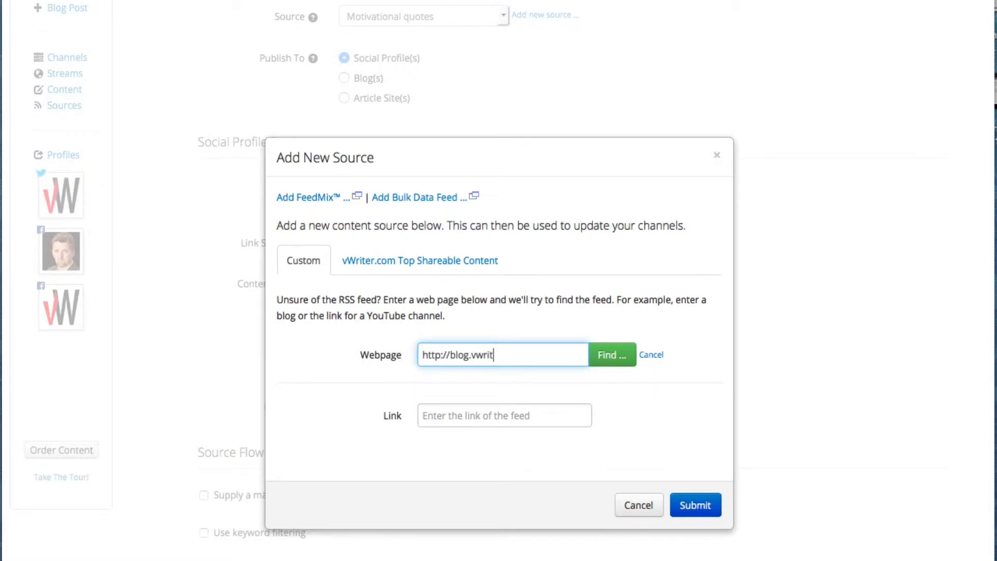
text(com)
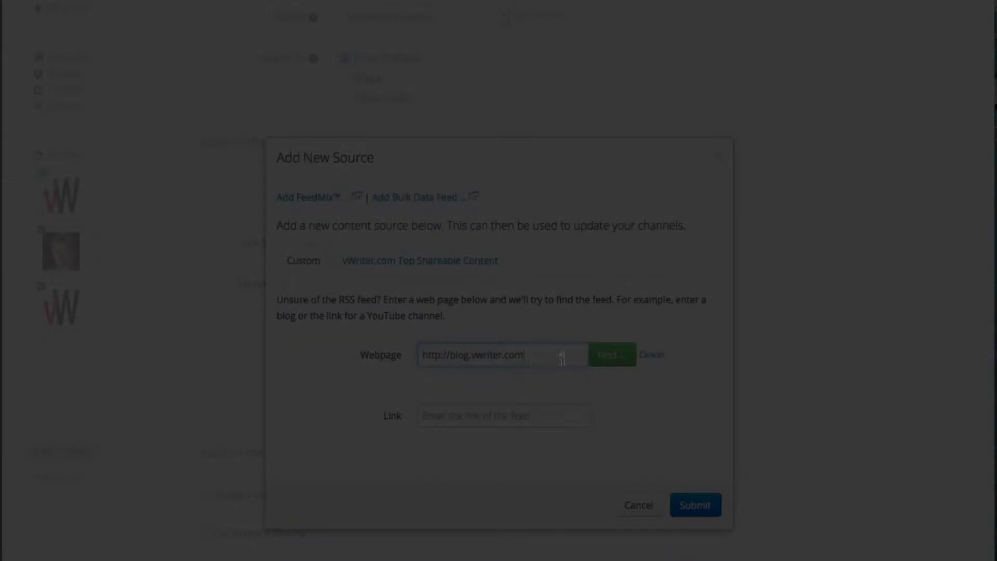
click(607, 357)
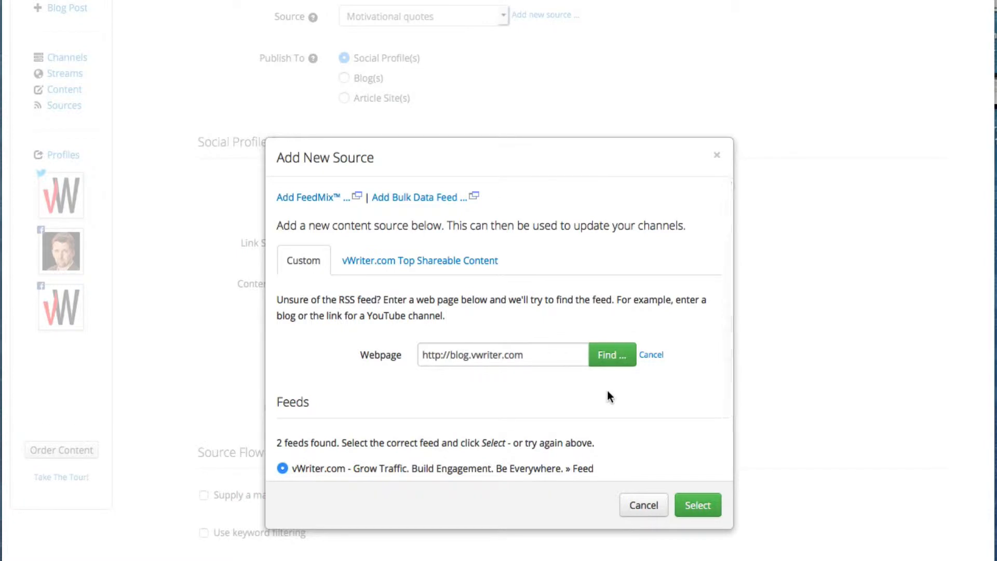
scroll(608, 392, down, 3)
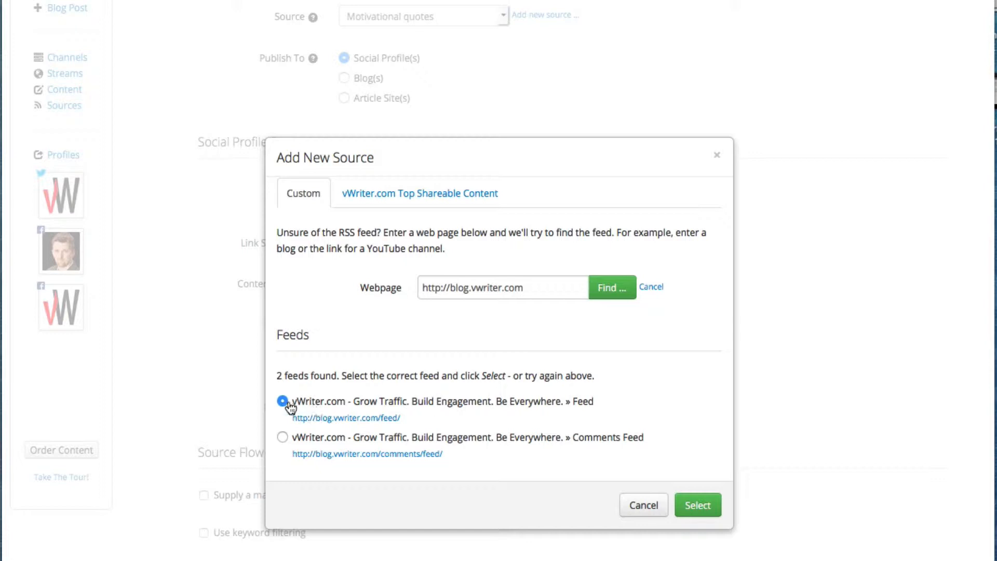
click(693, 509)
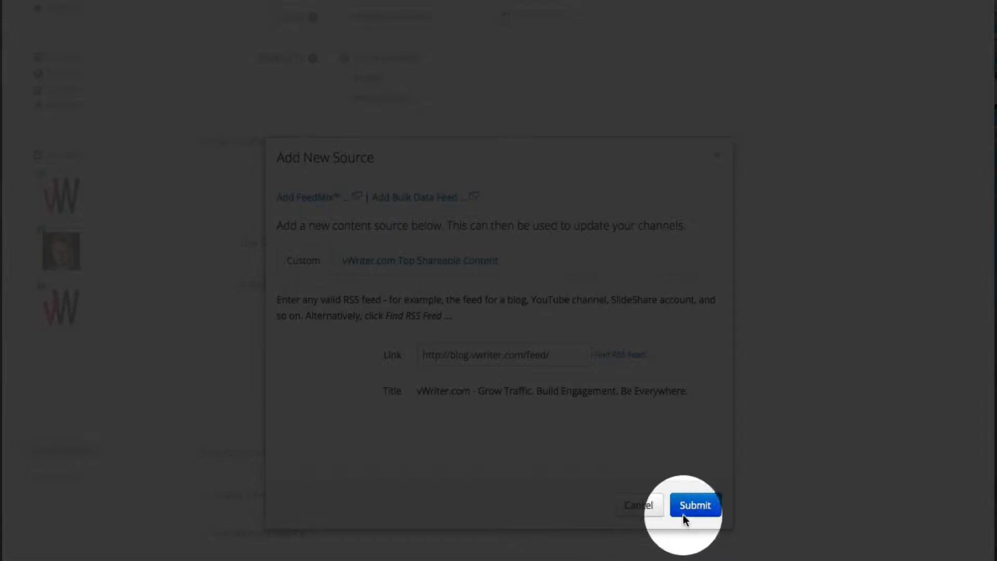
click(694, 505)
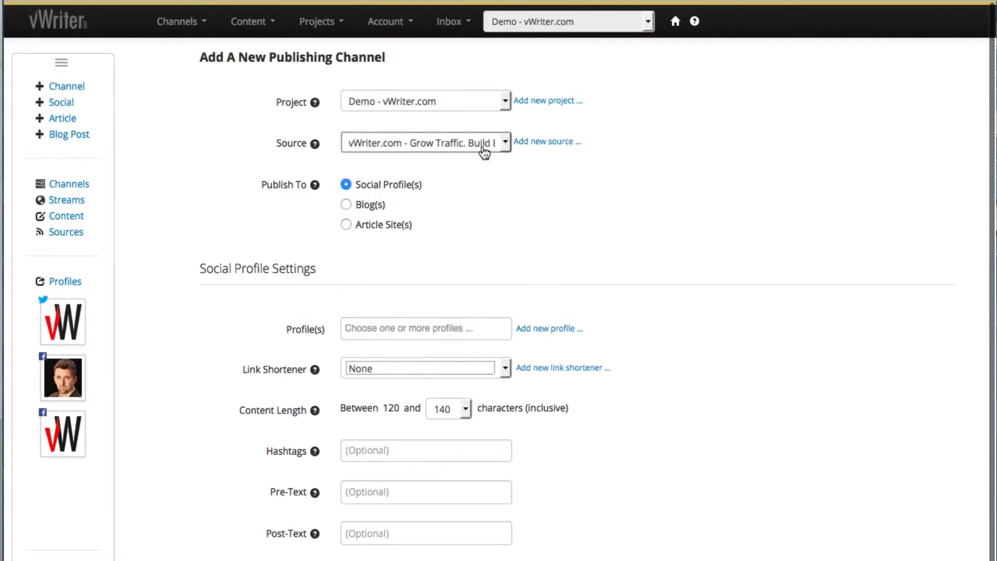
click(484, 152)
click(484, 152)
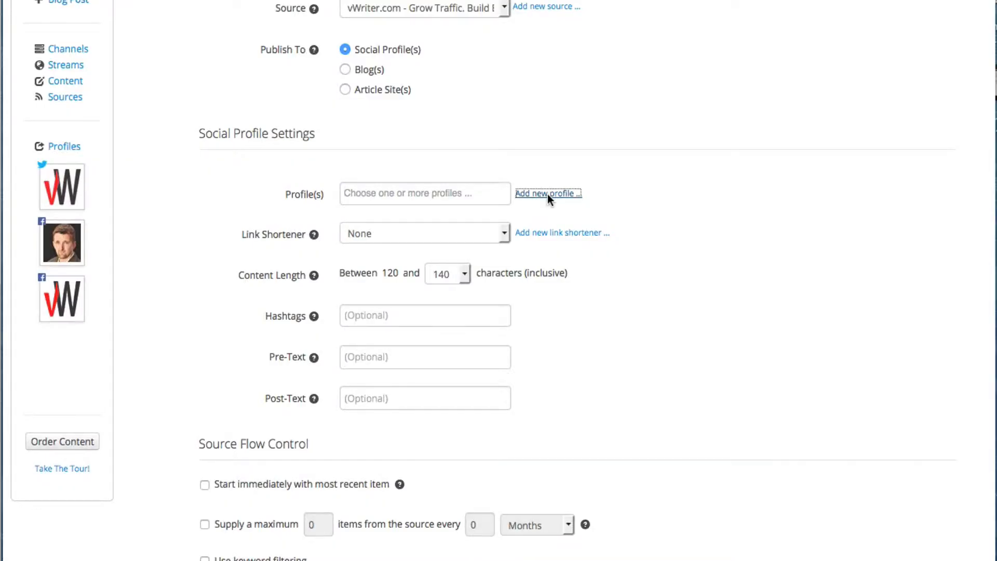
click(547, 194)
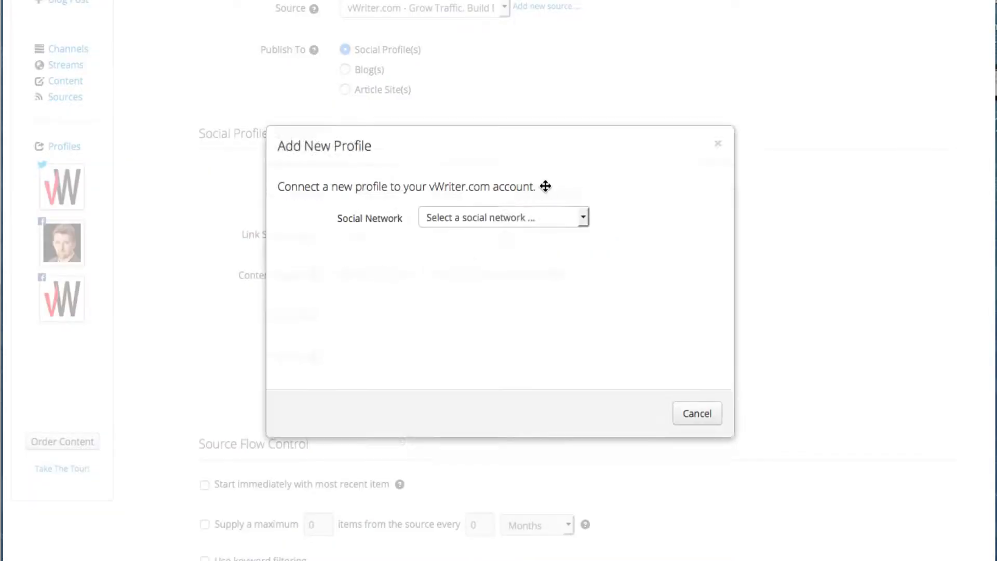
click(544, 263)
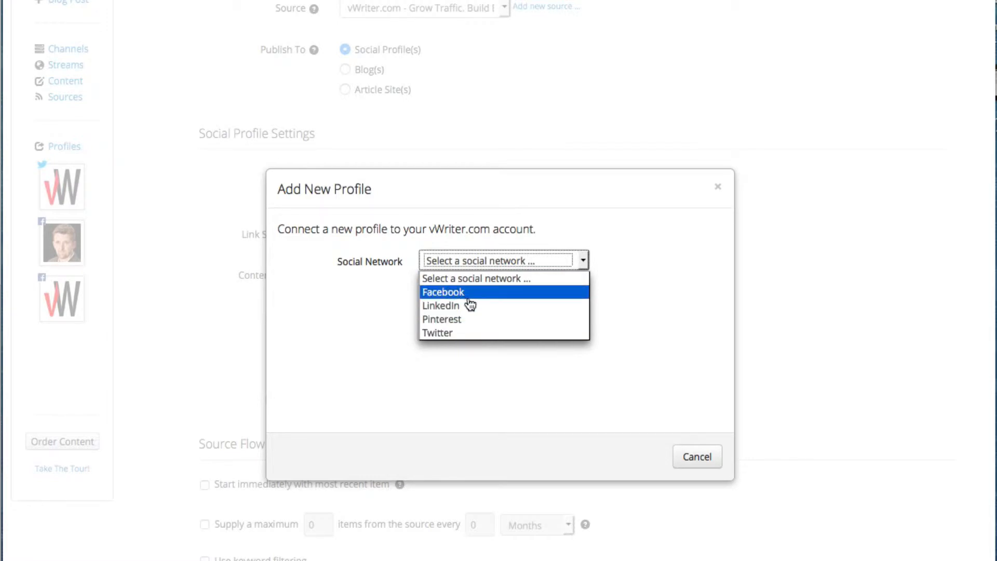
click(701, 461)
click(699, 457)
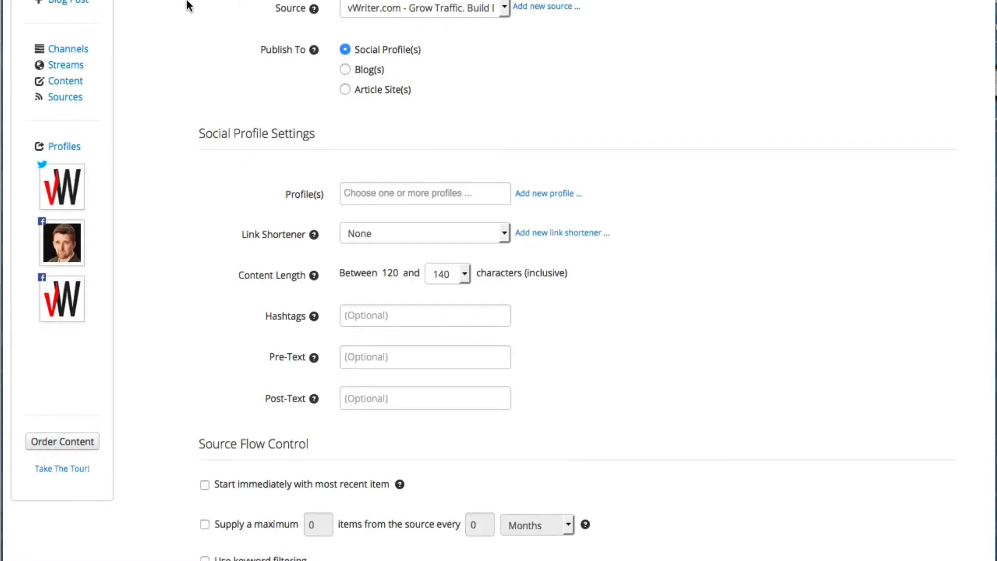
mouse_move(72, 150)
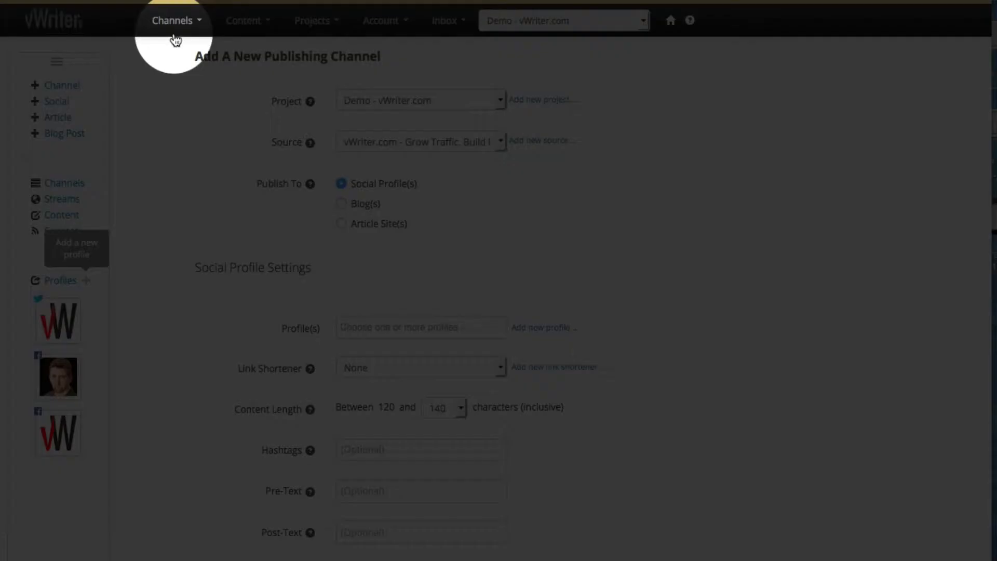
click(176, 21)
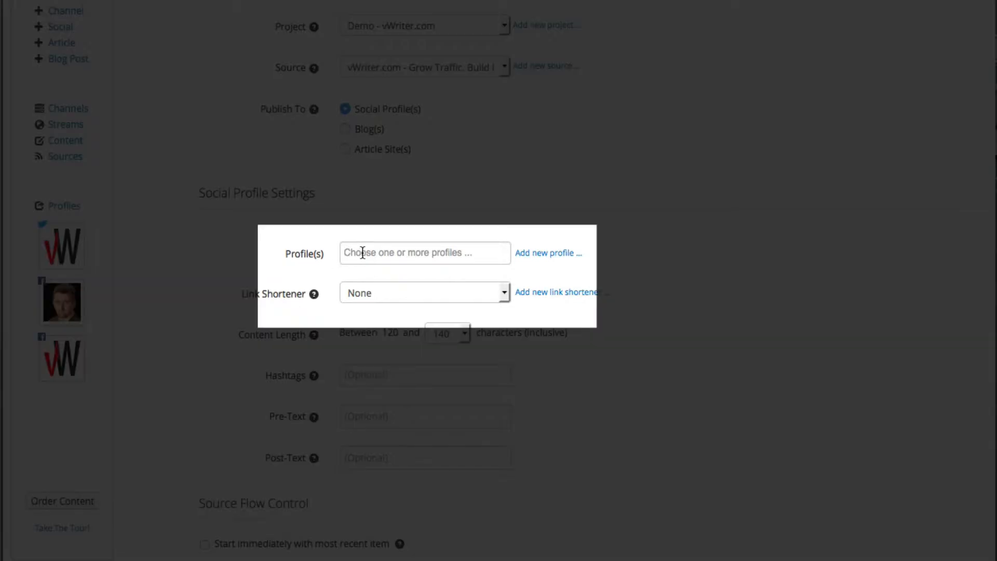
Publish to the vWriter Twitter profile and vWriter.com Facebook page, without the personal Facebook profile.
click(362, 253)
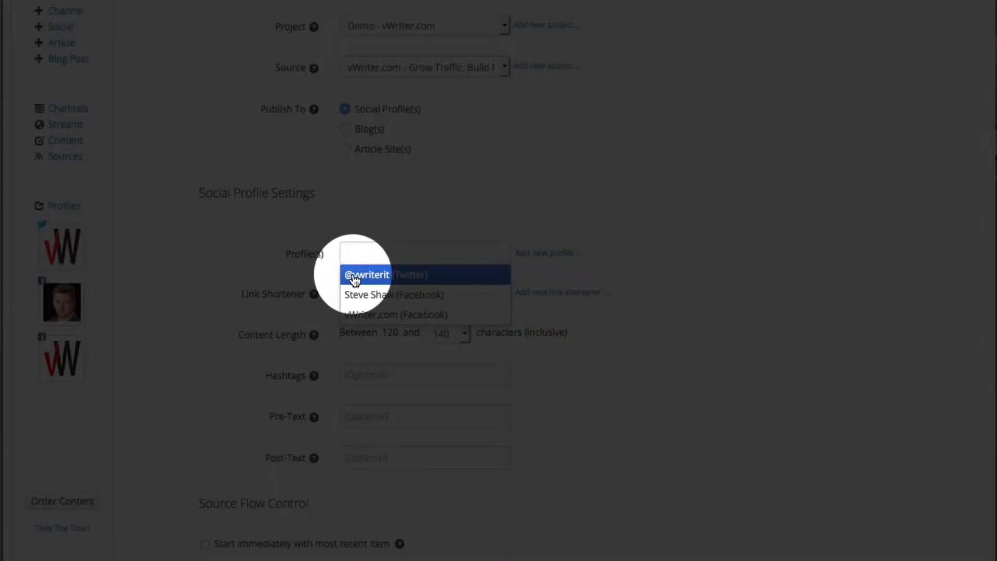
click(355, 279)
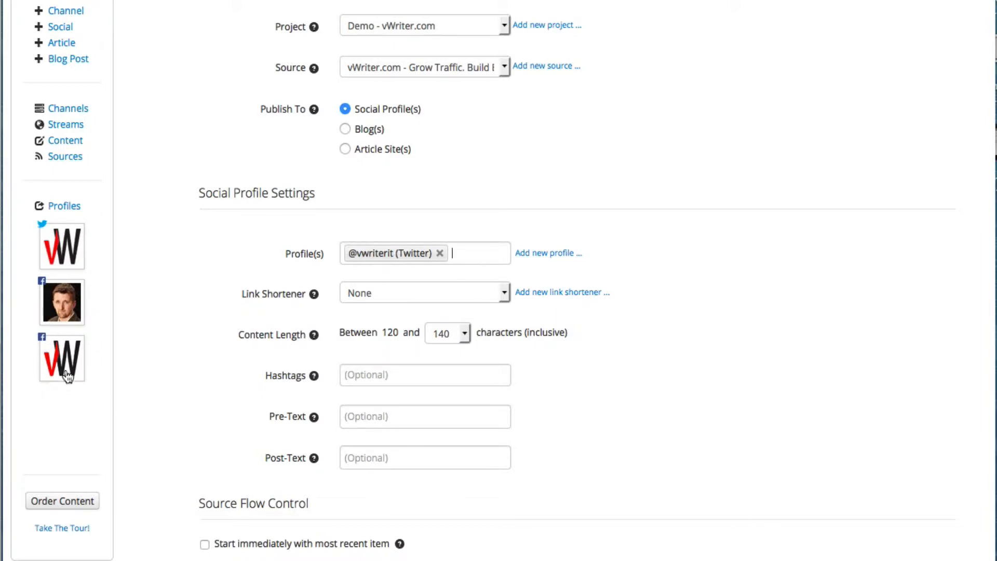
drag(63, 362, 478, 253)
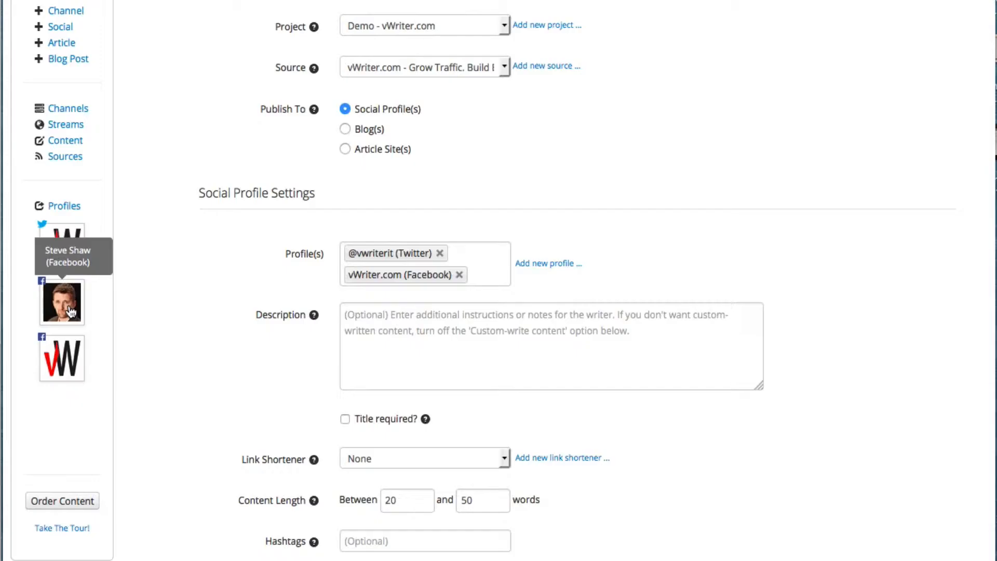
click(70, 305)
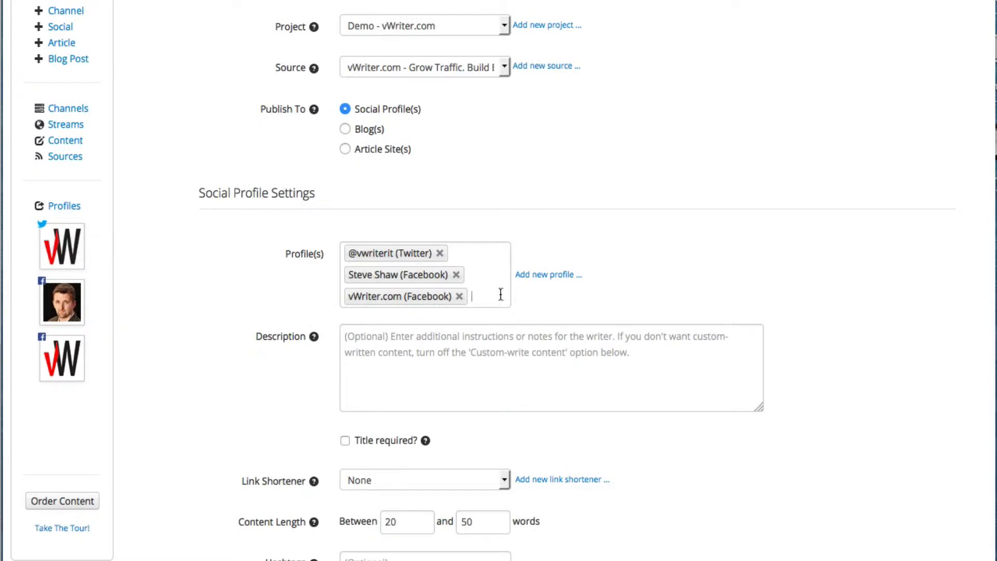
click(468, 299)
click(457, 275)
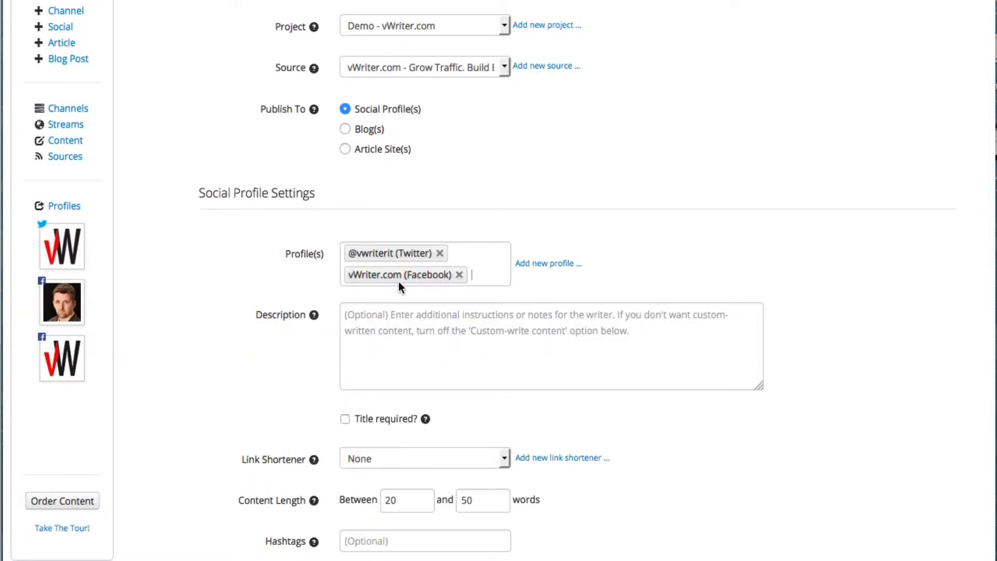
scroll(377, 320, down, 3)
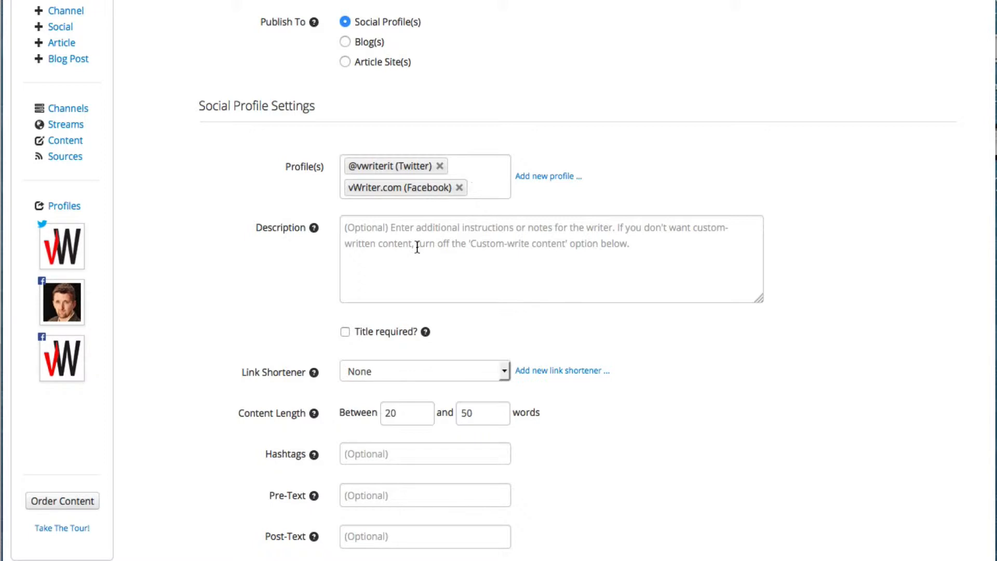
Uncheck Custom-write content under Content Creation, leaving only Auto-create content enabled.
scroll(653, 377, down, 4)
scroll(653, 377, down, 1)
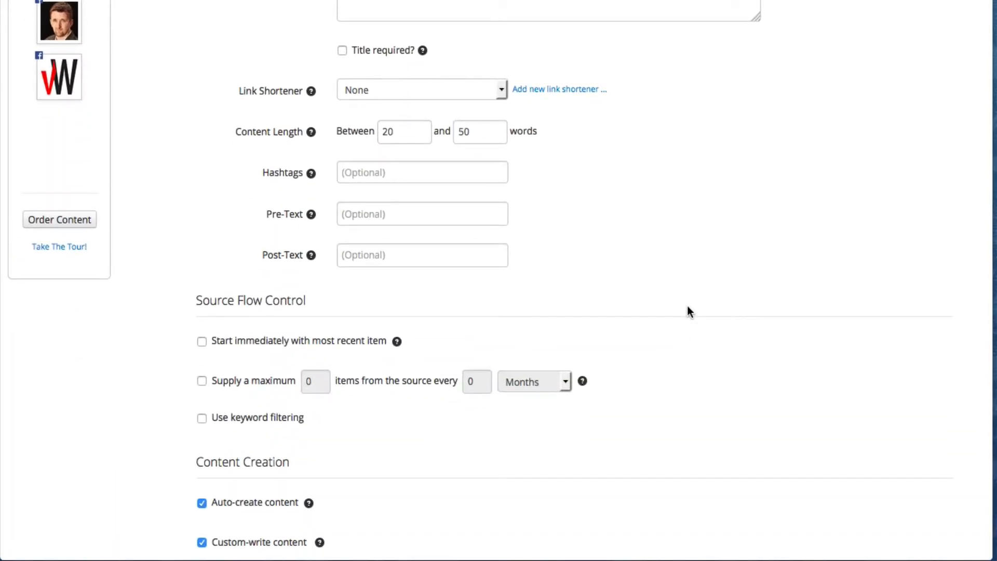
scroll(687, 312, down, 1)
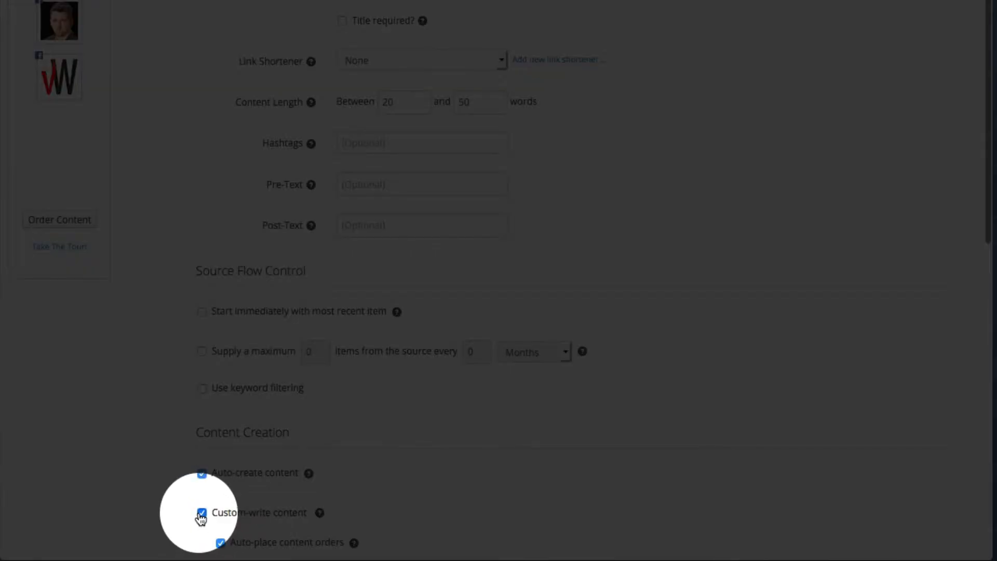
click(201, 513)
scroll(198, 512, down, 2)
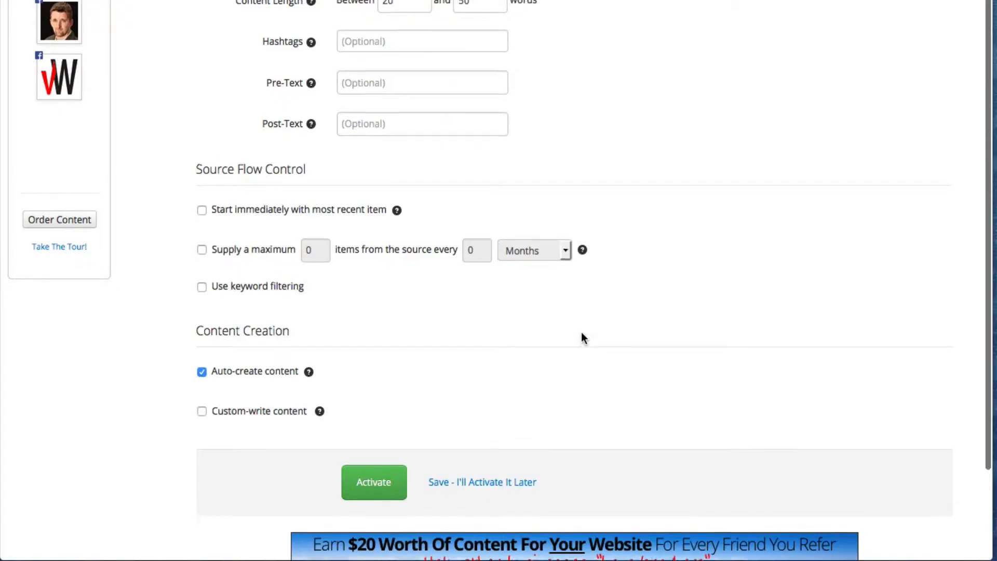
scroll(581, 333, up, 3)
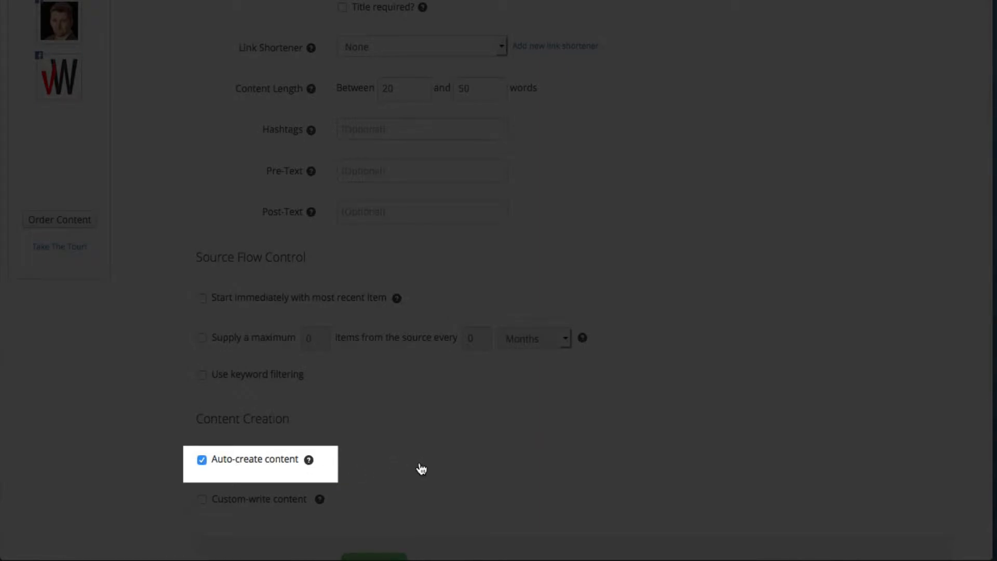
scroll(421, 469, up, 1)
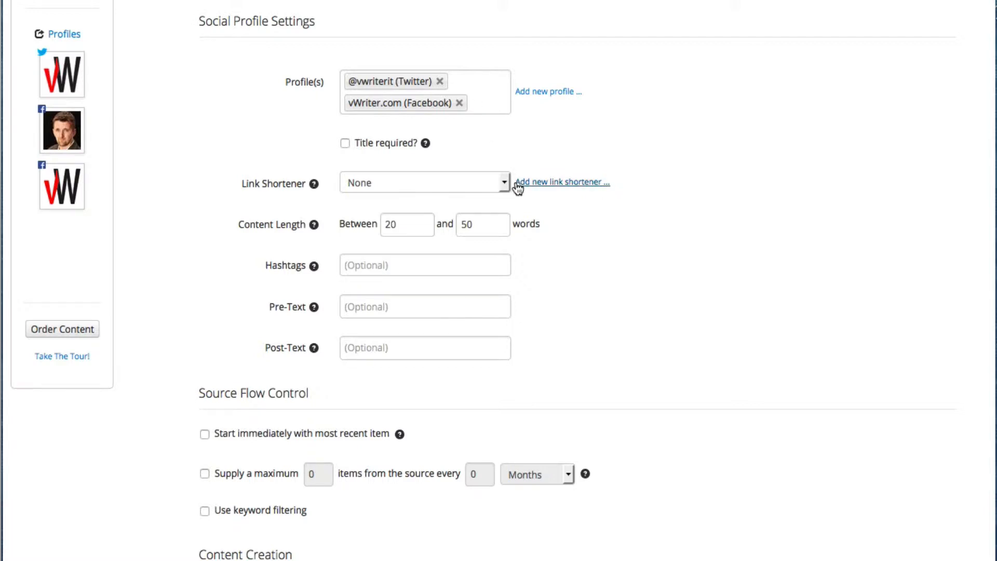
Add bit.ly as a new link shortening service and begin signing in to bit.ly.
mouse_move(484, 218)
click(438, 187)
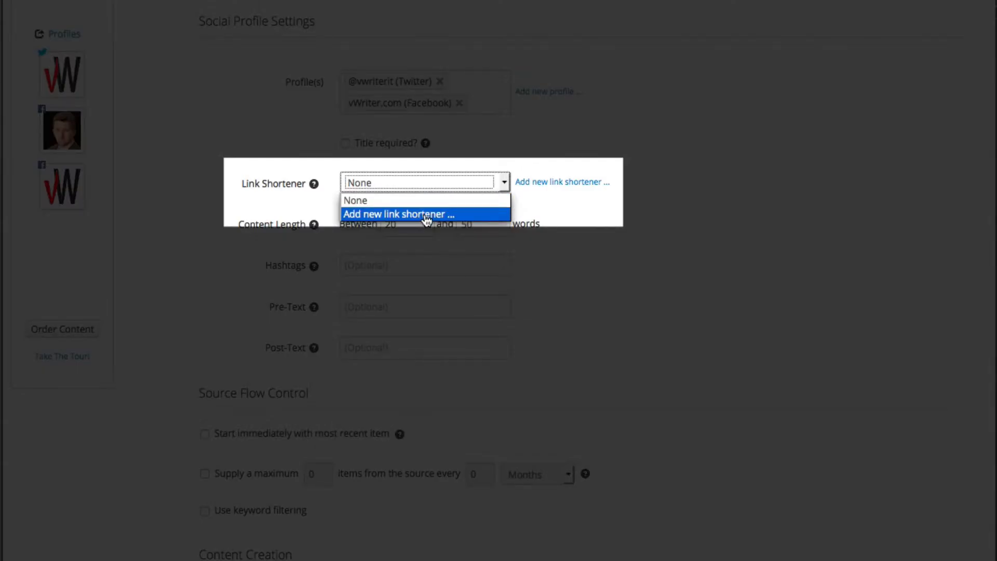
click(426, 215)
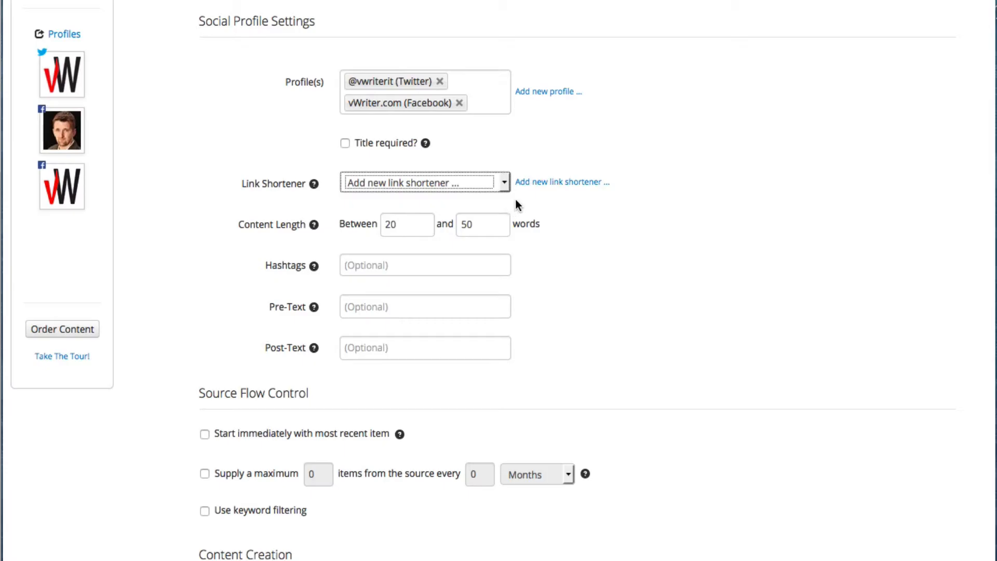
click(552, 183)
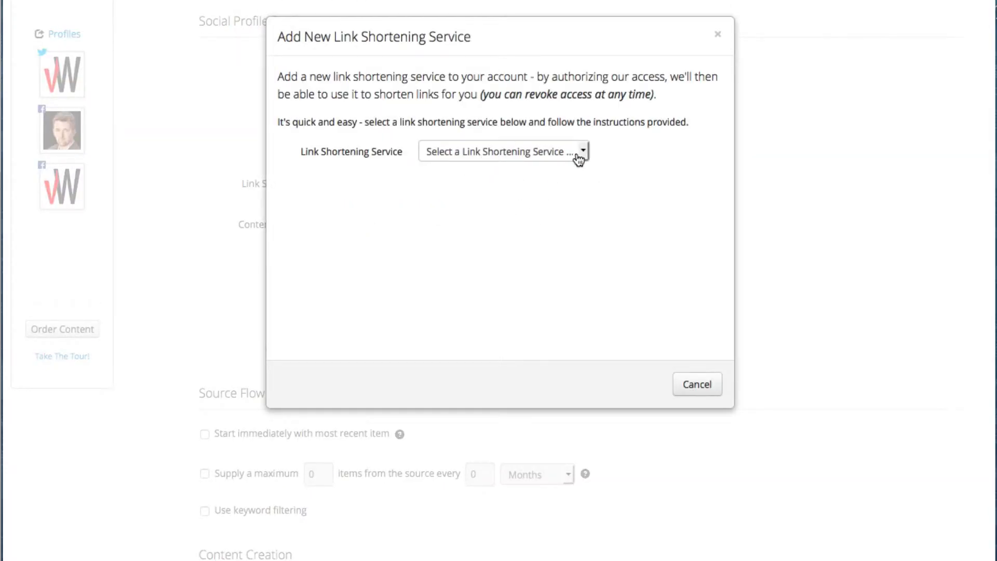
click(581, 153)
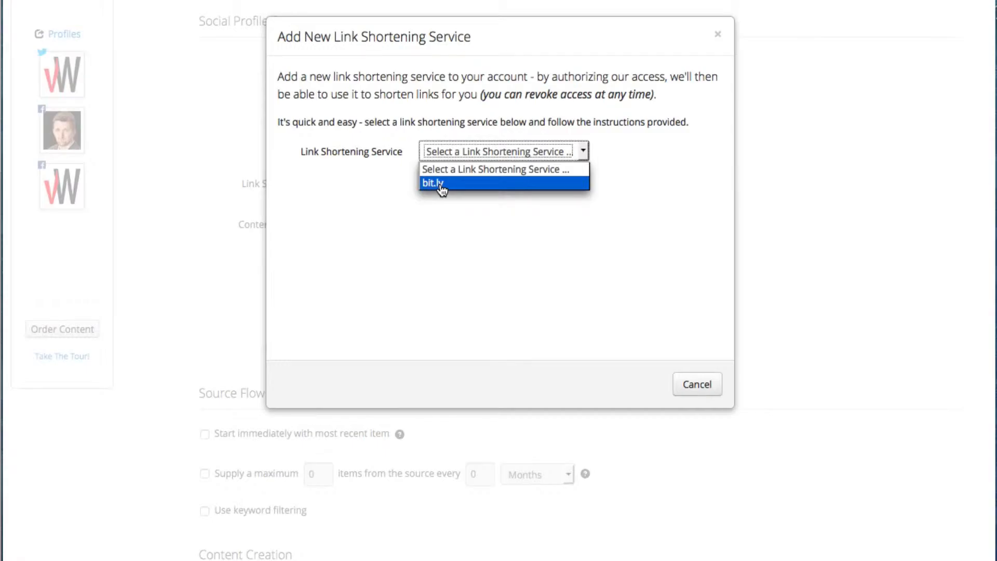
click(441, 185)
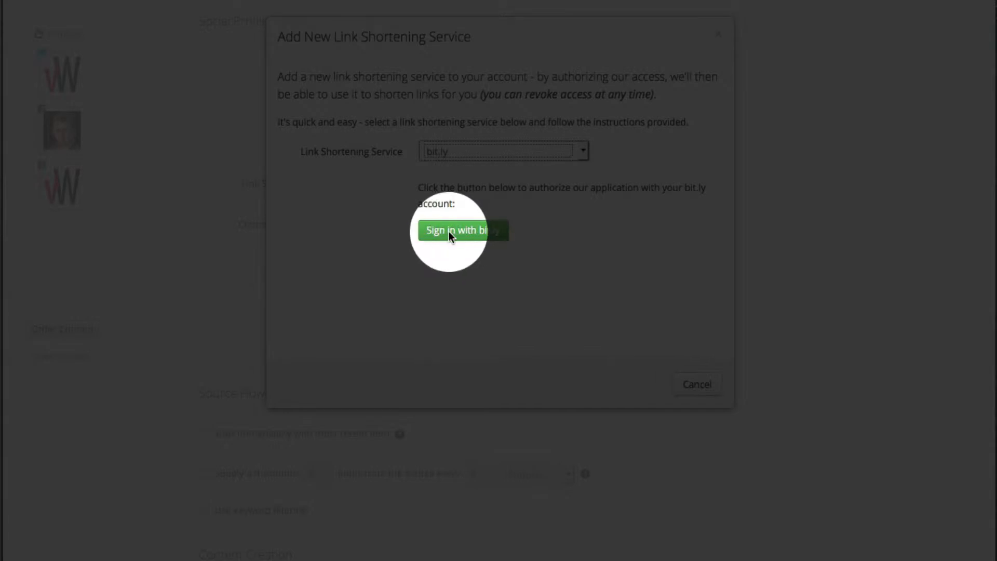
click(460, 239)
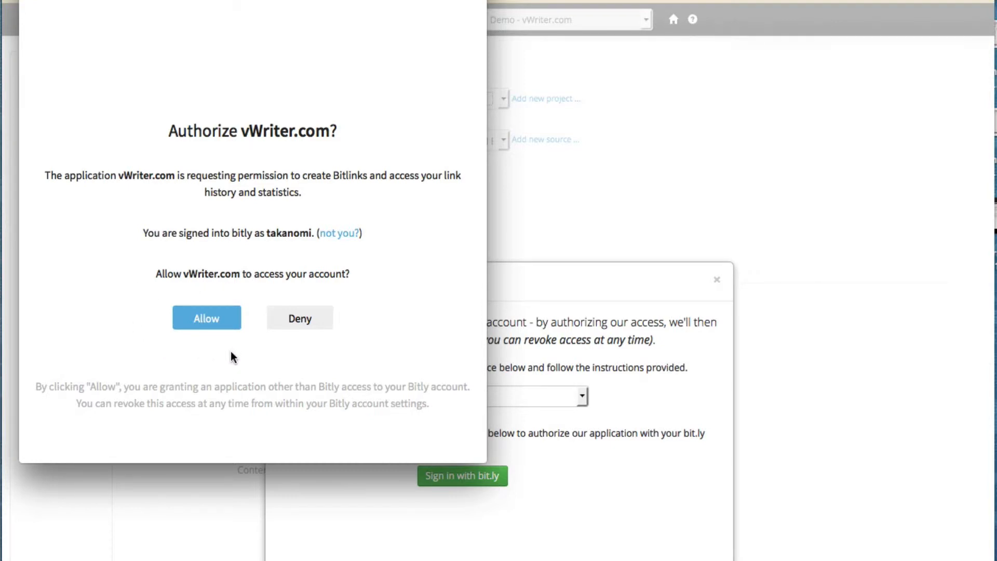
Allow vWriter.com access to bit.ly and drop the Facebook profile, leaving only Twitter.
click(201, 315)
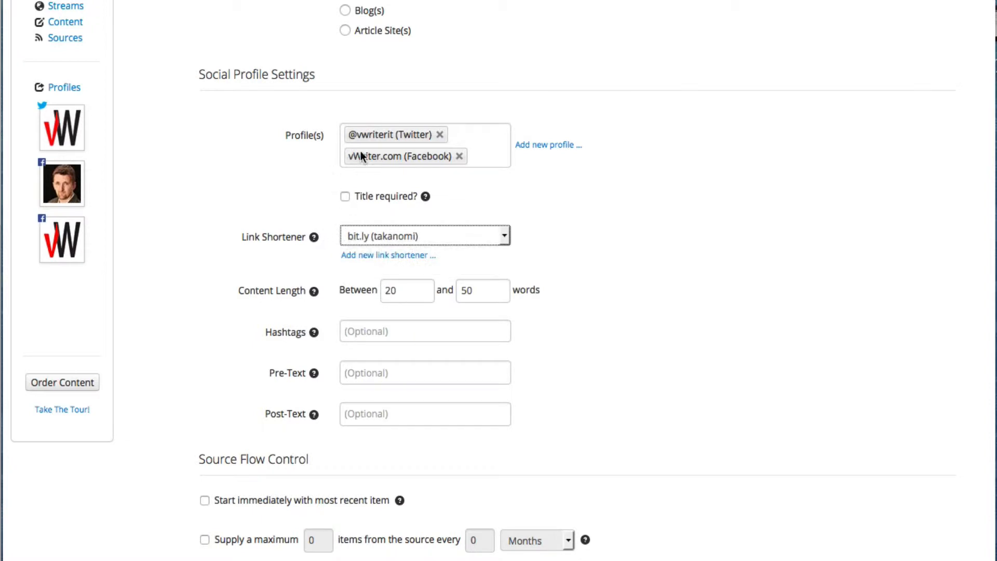
click(459, 157)
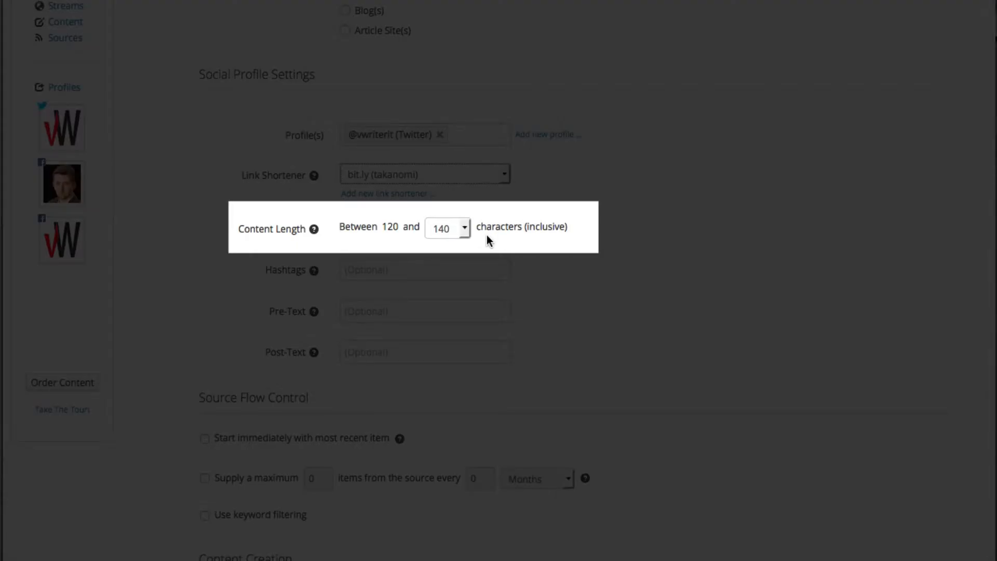
Set the maximum content length to 100 characters, giving an 80–100 character range.
click(465, 228)
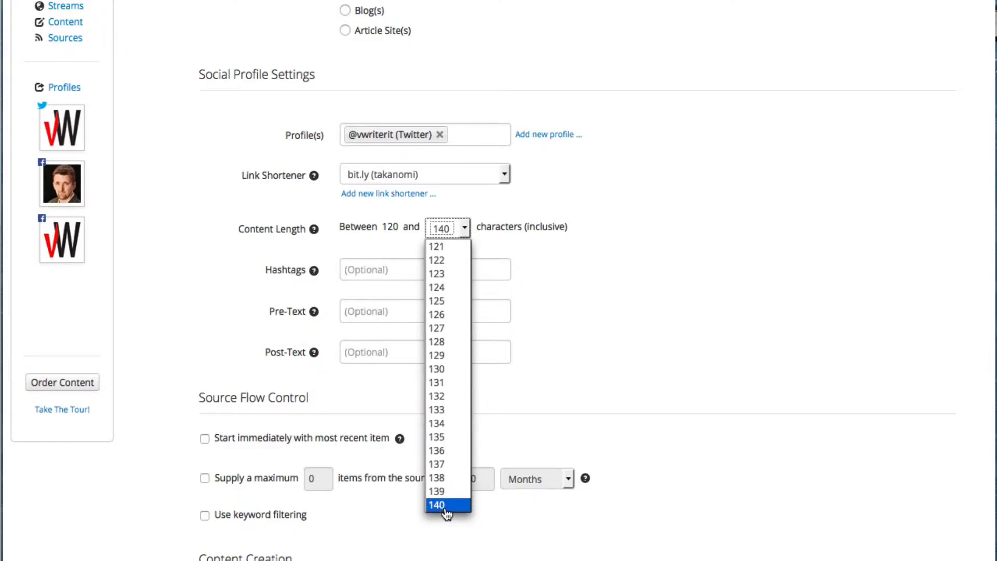
scroll(459, 402, up, 8)
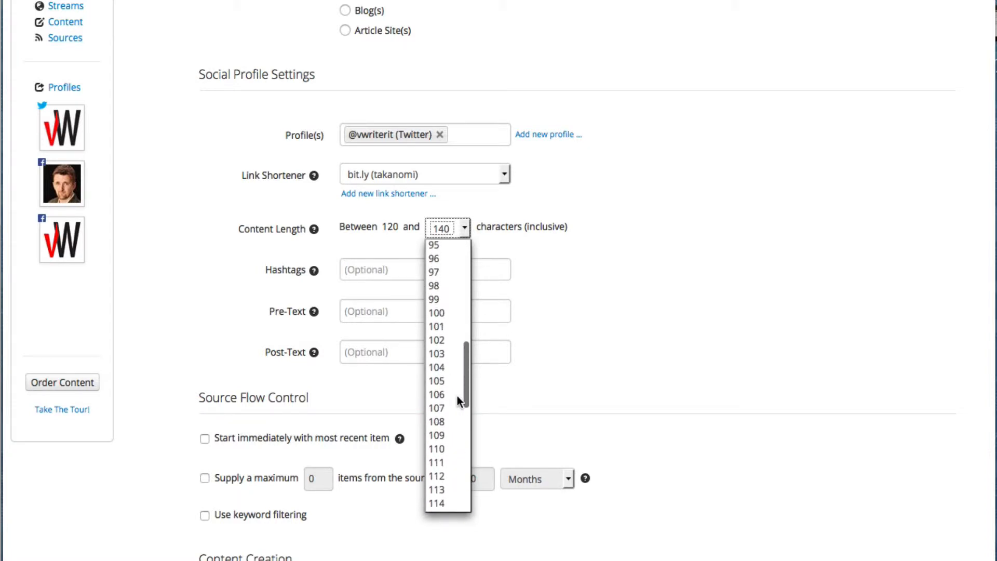
click(442, 314)
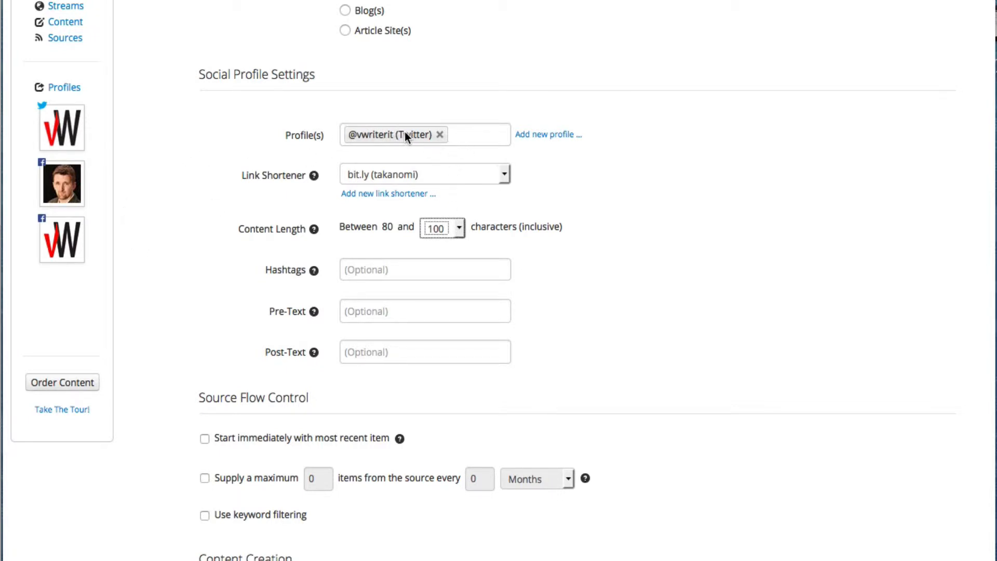
Re-add the vWriter.com Facebook page and add the hashtag #ContentMarketing.
click(58, 240)
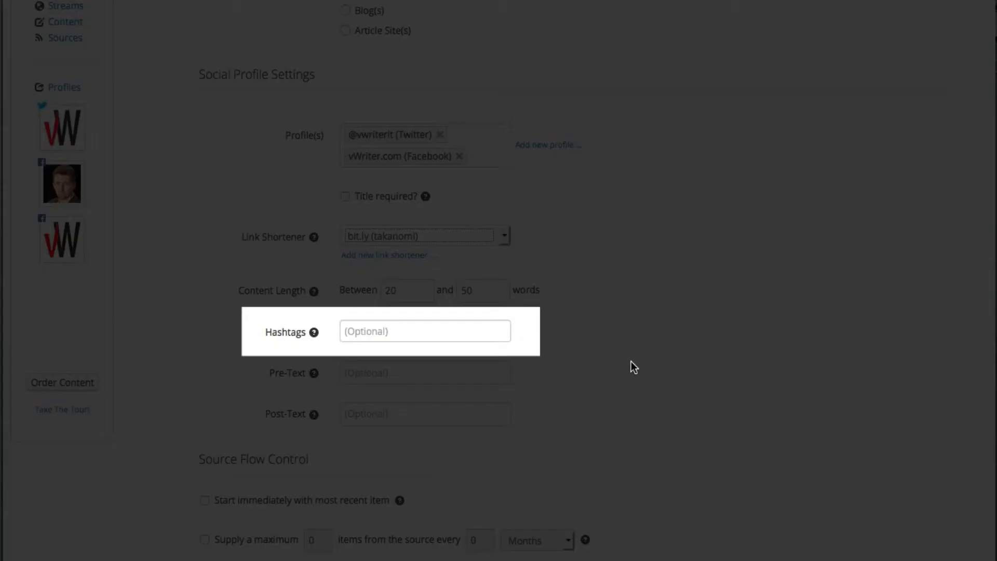
click(381, 329)
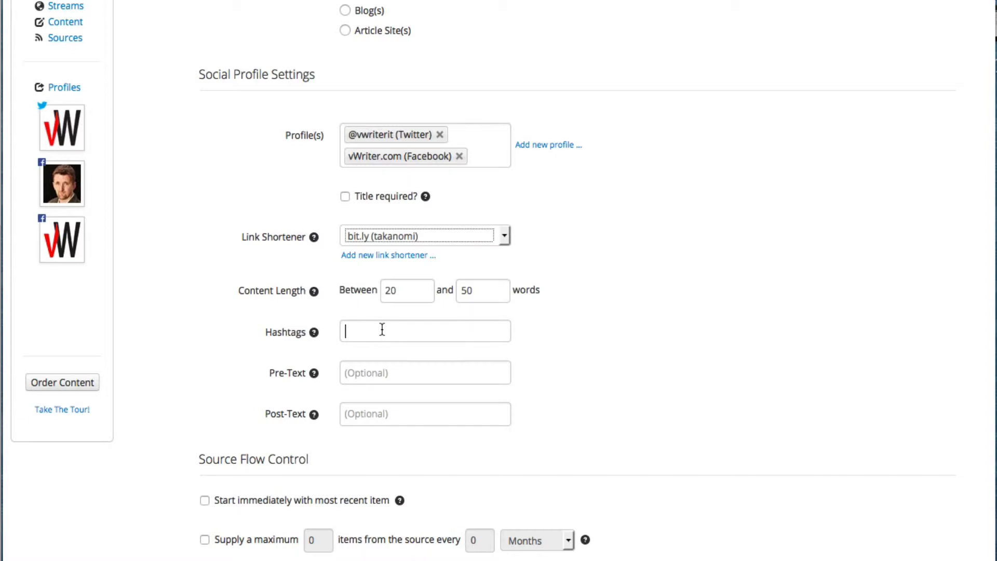
text(Content Marketing)
key(Return)
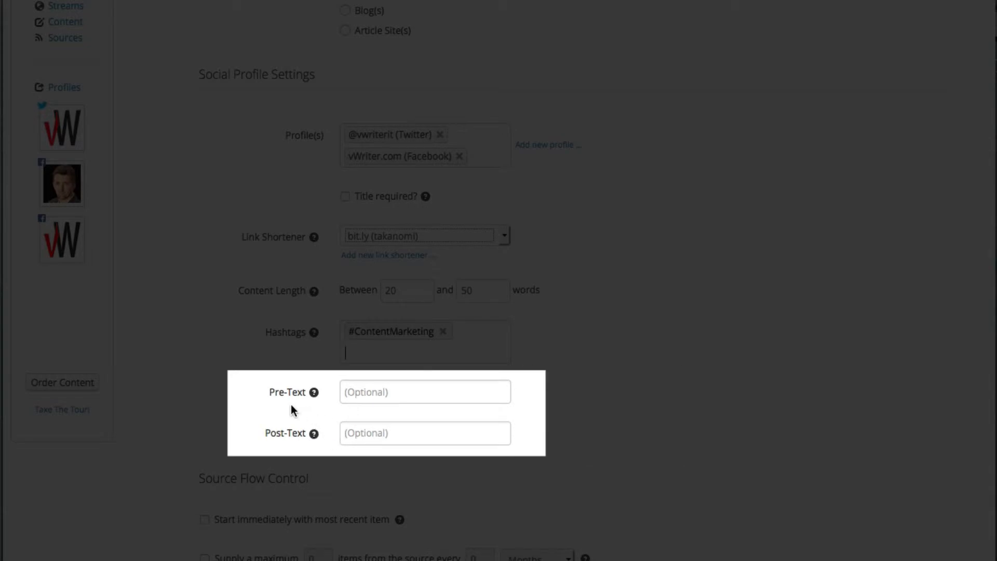
Enter '[Blog Post]' as the posts' pre-text, leaving post-text empty.
scroll(260, 402, down, 2)
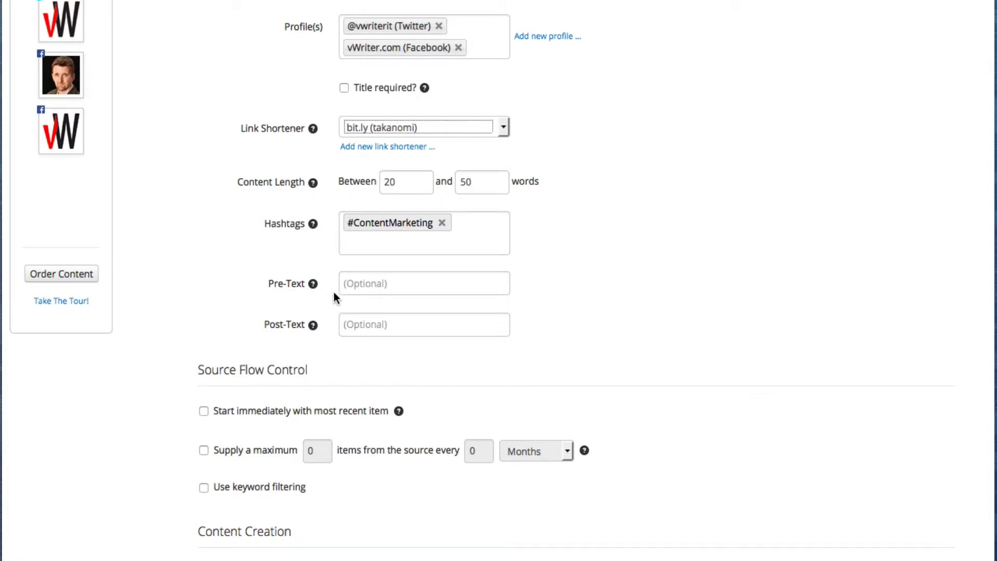
mouse_move(347, 285)
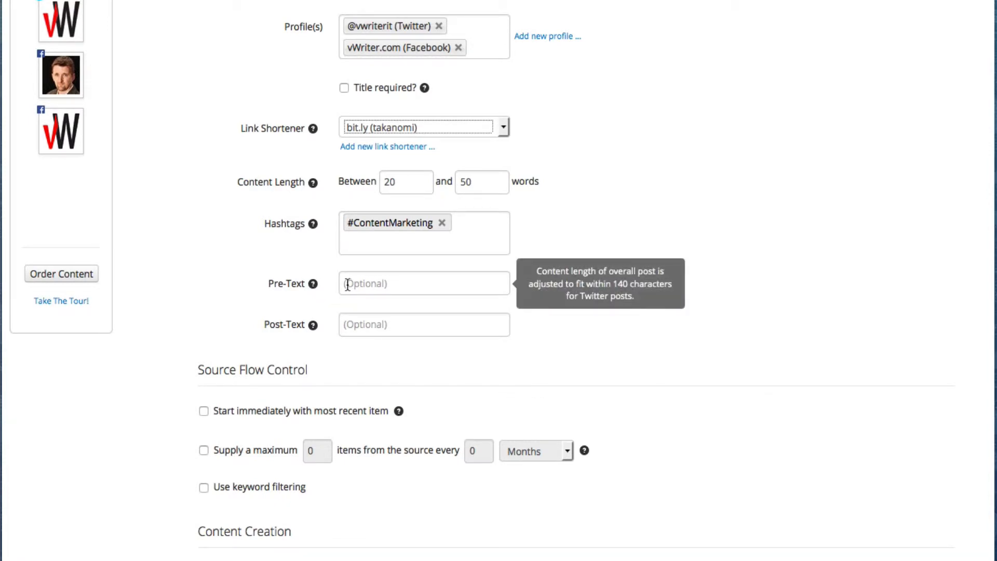
mouse_move(355, 328)
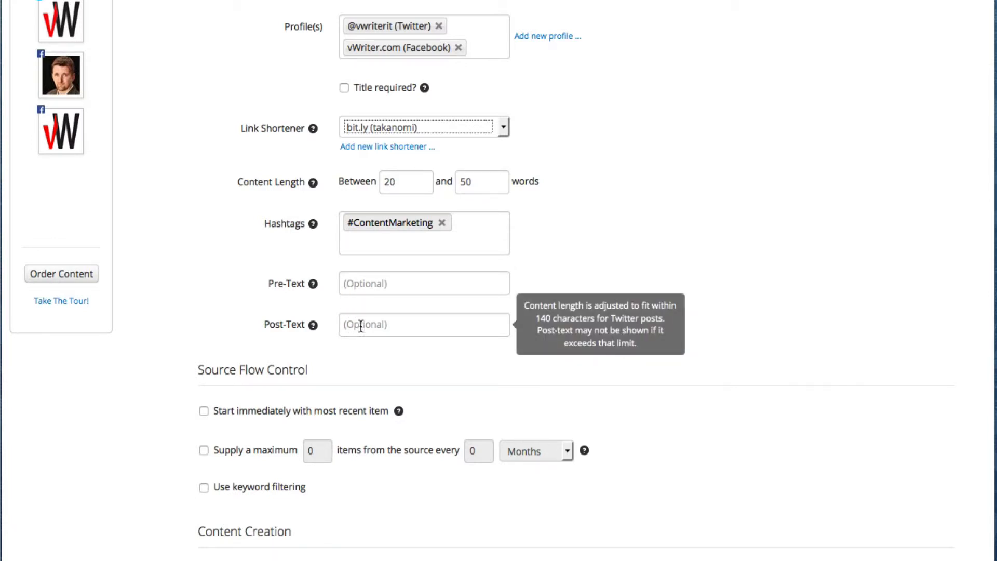
click(367, 284)
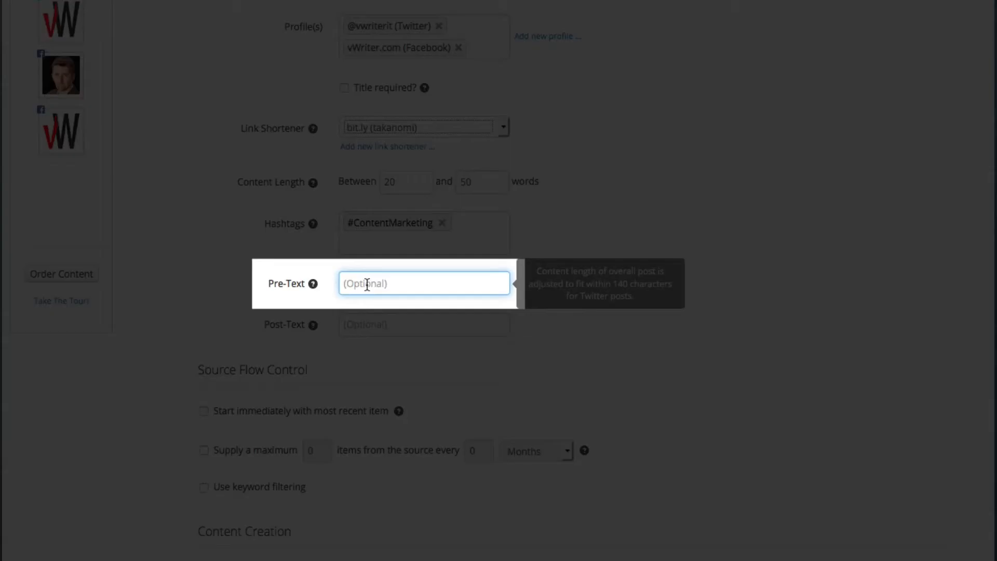
text([Blog Post)
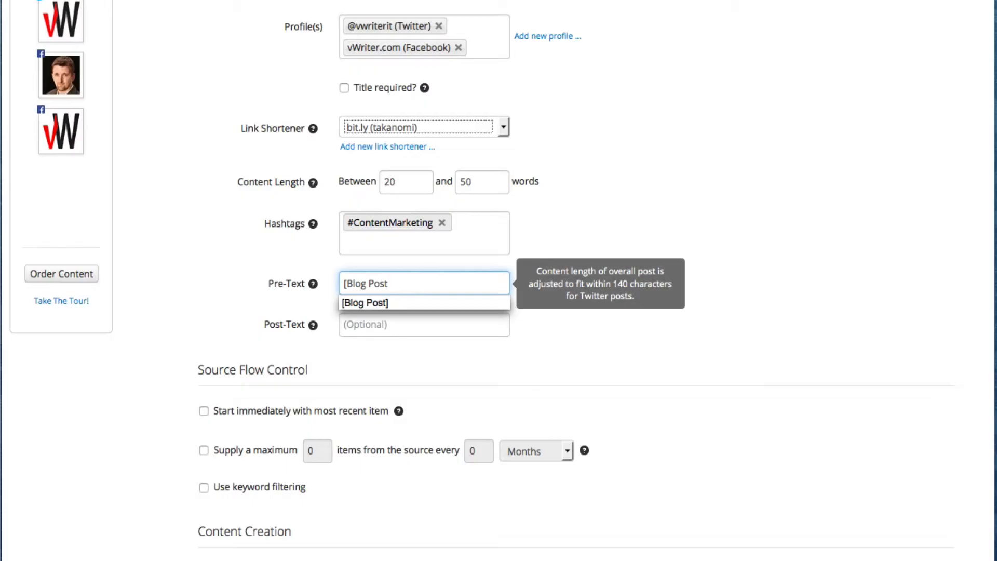
text(])
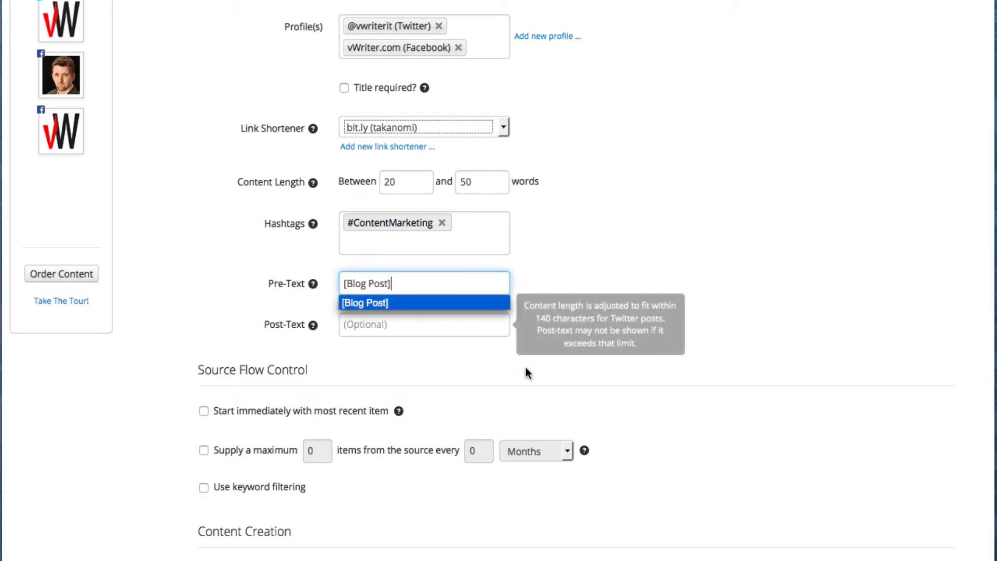
click(469, 366)
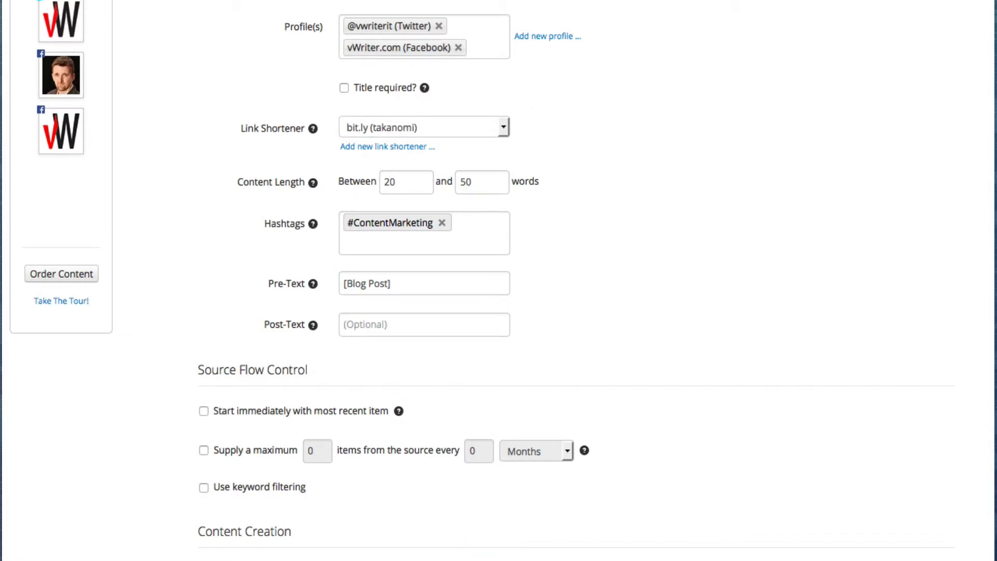
mouse_move(405, 284)
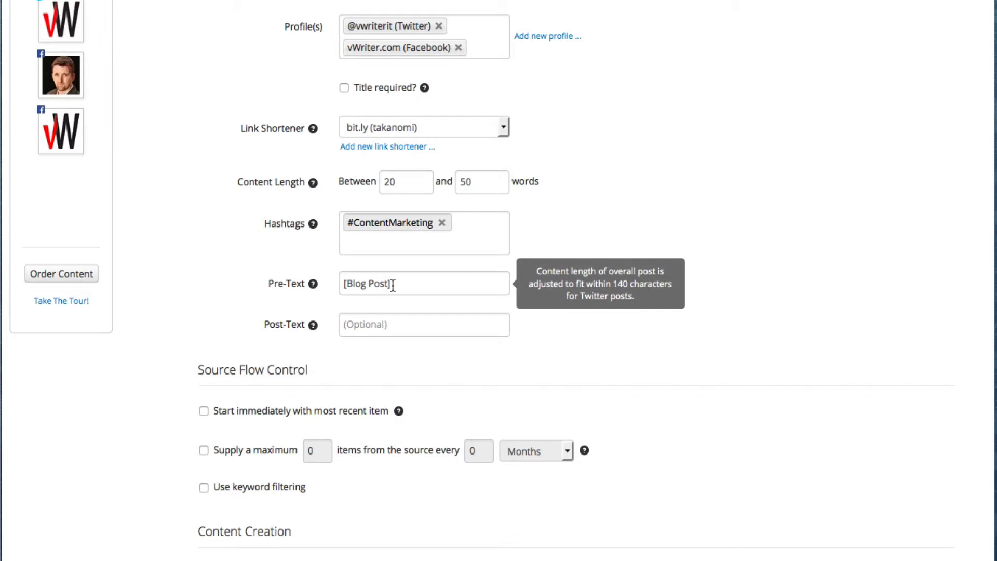
mouse_move(408, 323)
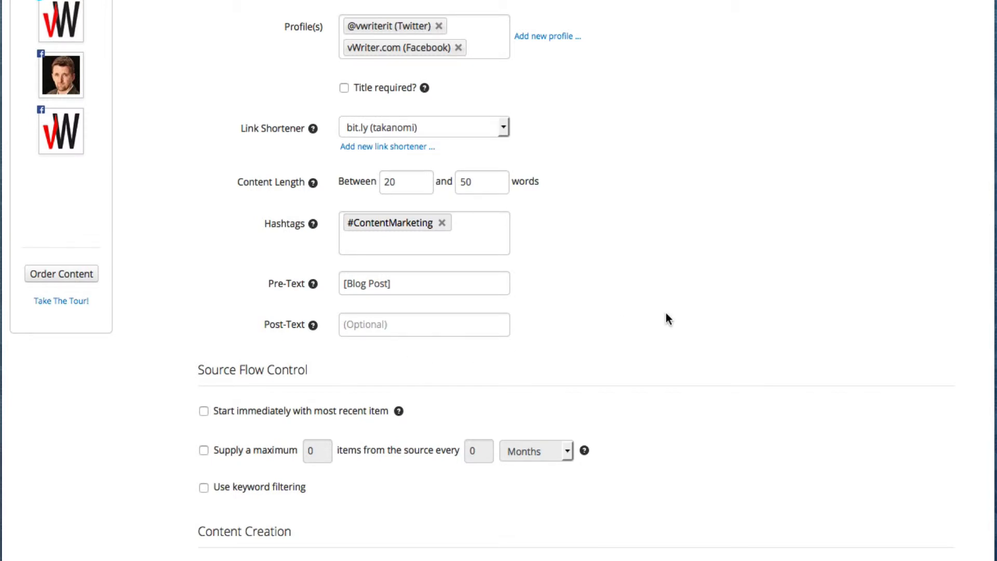
Limit the source feed to a maximum of 1 item every 1 Months.
scroll(668, 319, down, 3)
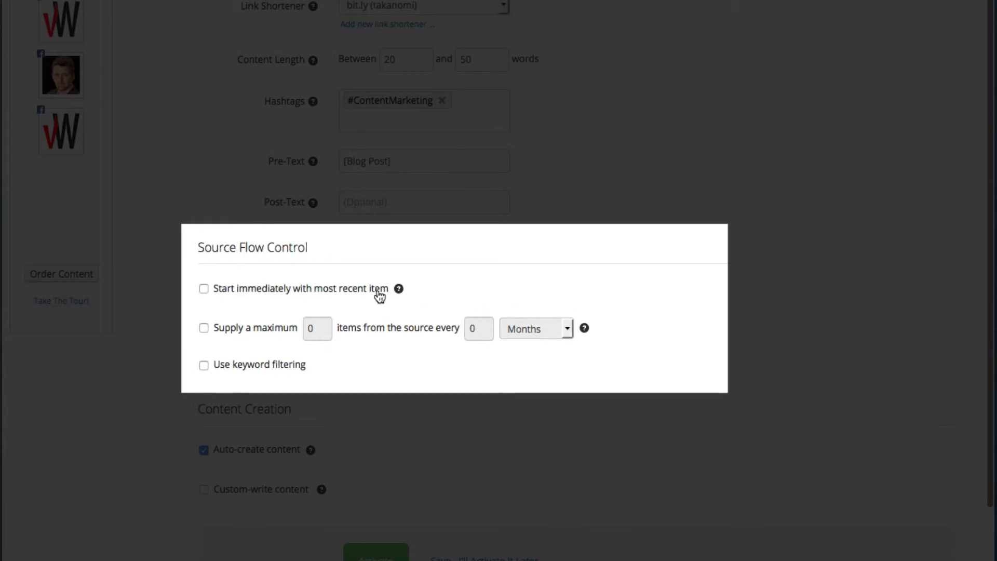
scroll(357, 264, up, 1)
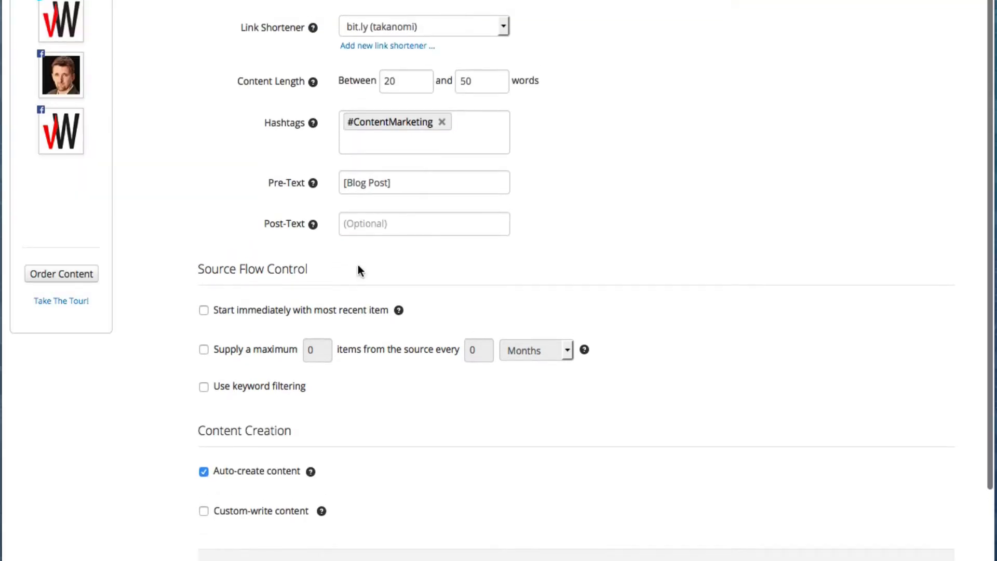
scroll(357, 266, up, 1)
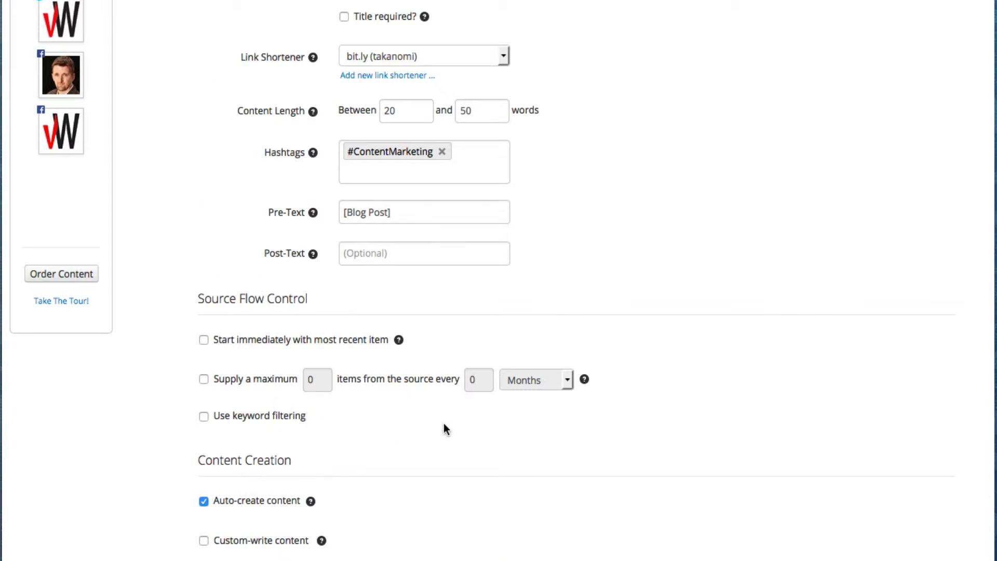
click(203, 379)
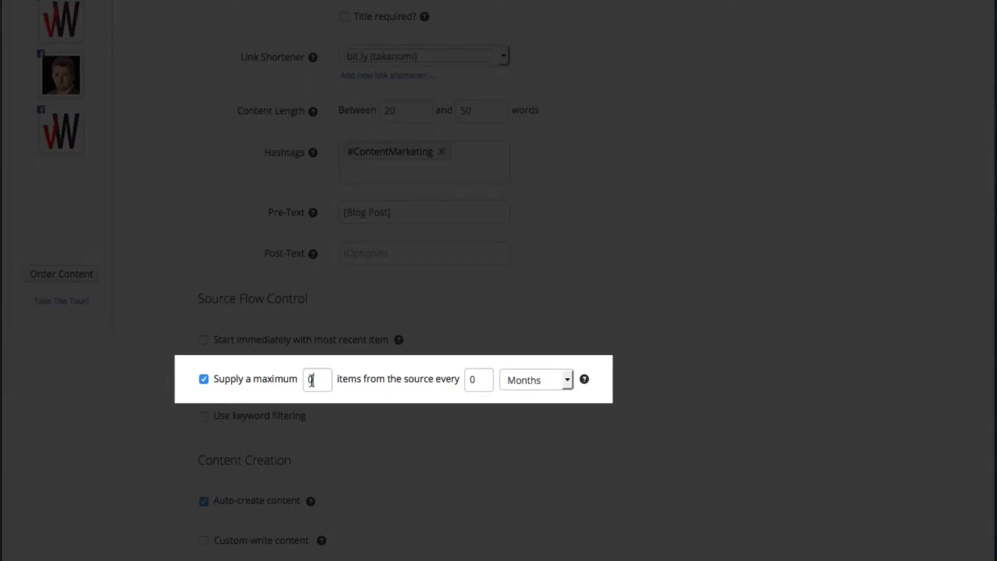
double_click(327, 383)
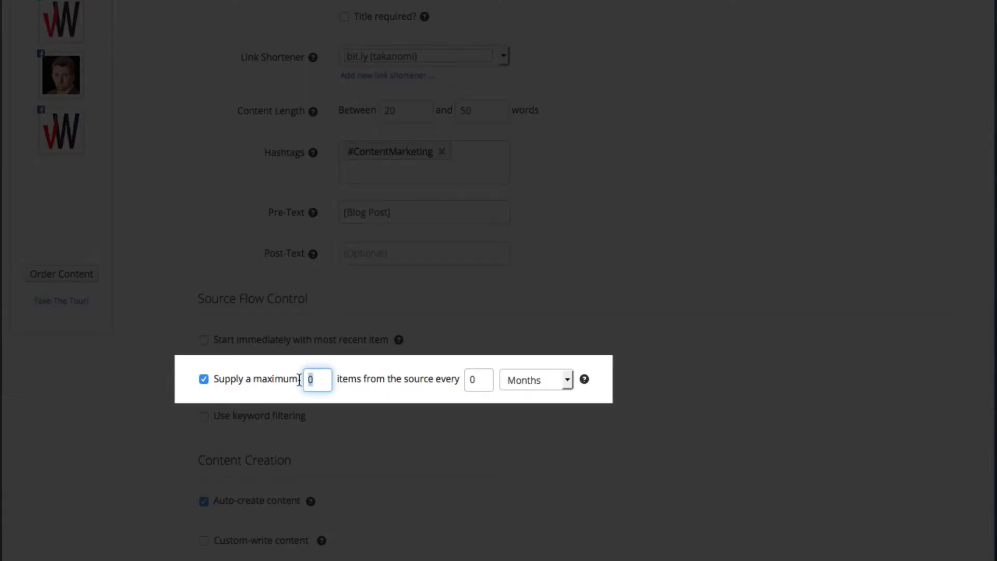
text(1)
double_click(483, 383)
text(1)
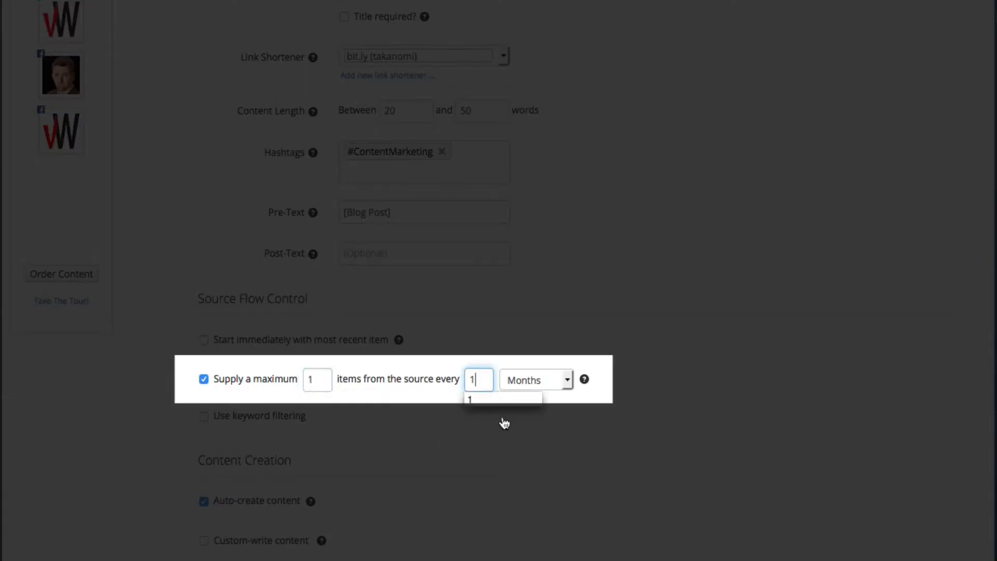
click(552, 383)
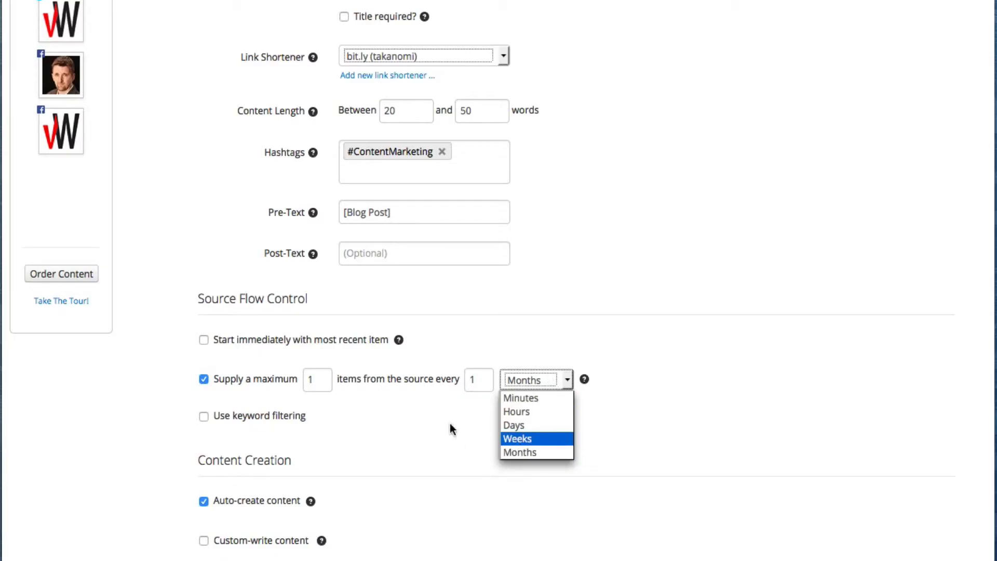
click(444, 429)
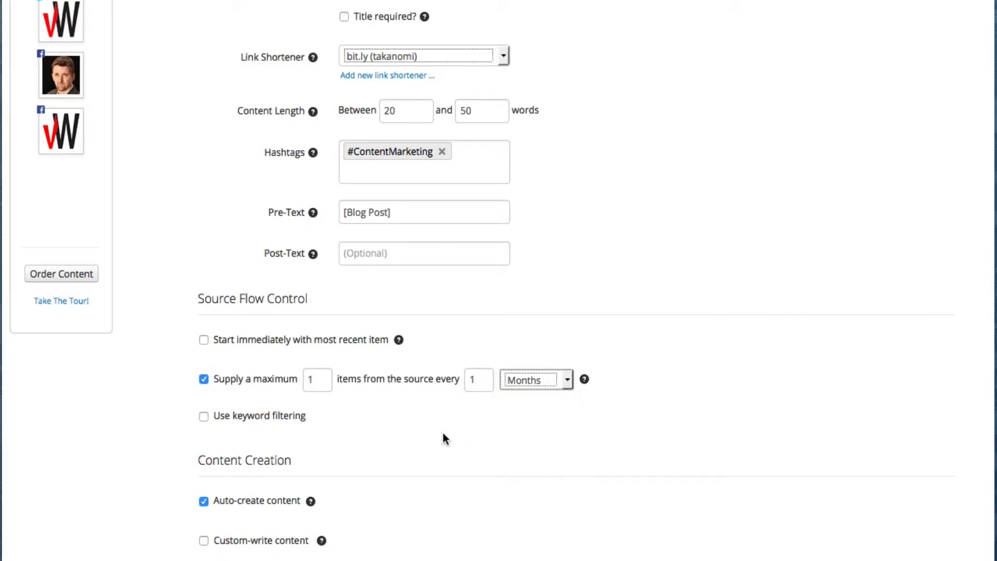
scroll(464, 353, up, 2)
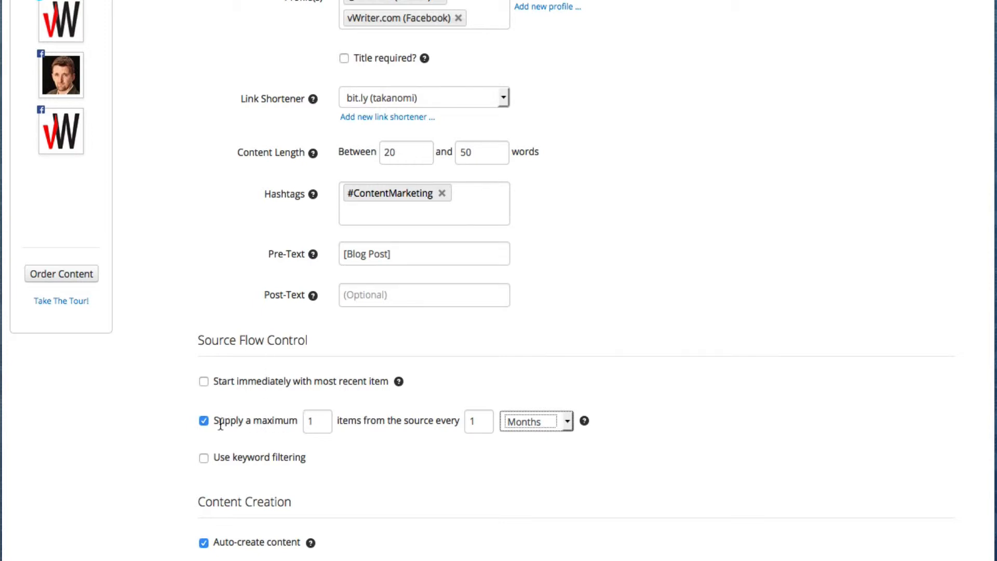
Switch off the supply-maximum limit and turn on keyword filtering.
click(204, 421)
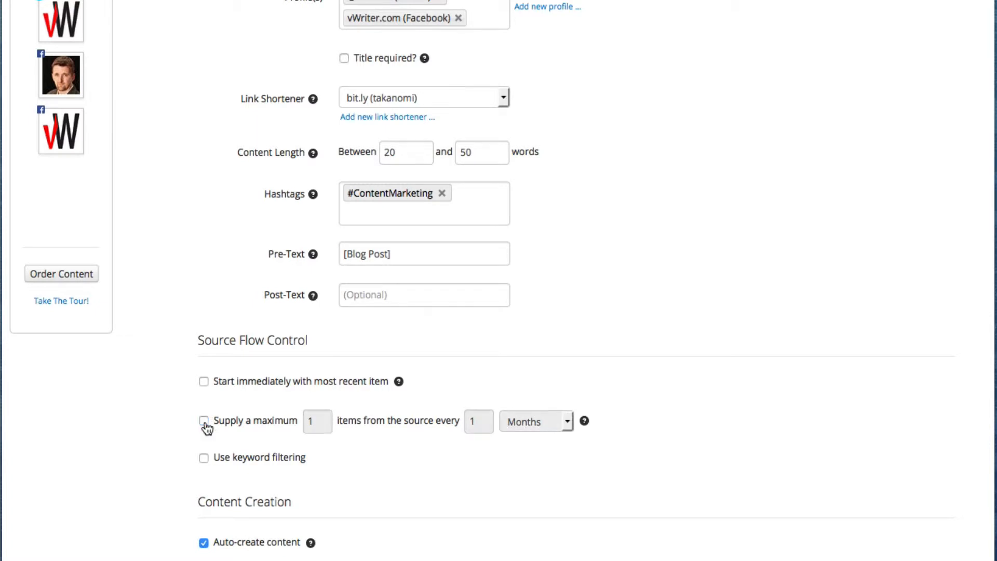
scroll(476, 464, down, 3)
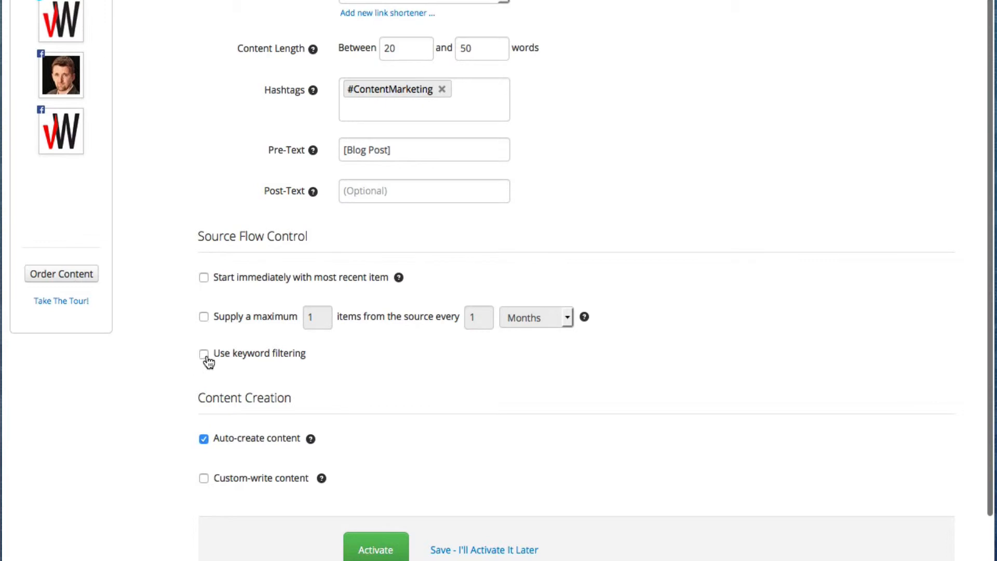
click(203, 354)
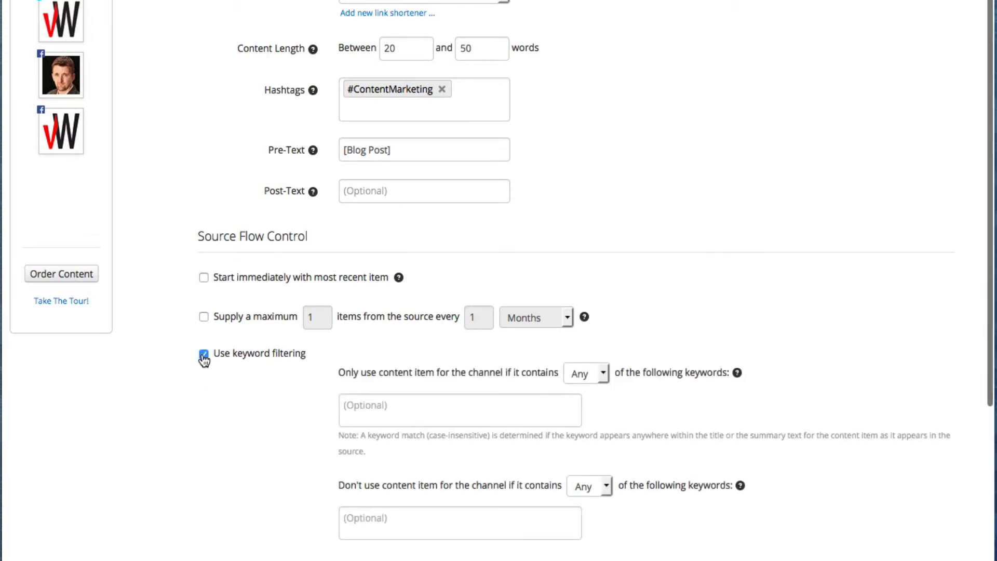
scroll(204, 349, down, 1)
scroll(204, 349, down, 1)
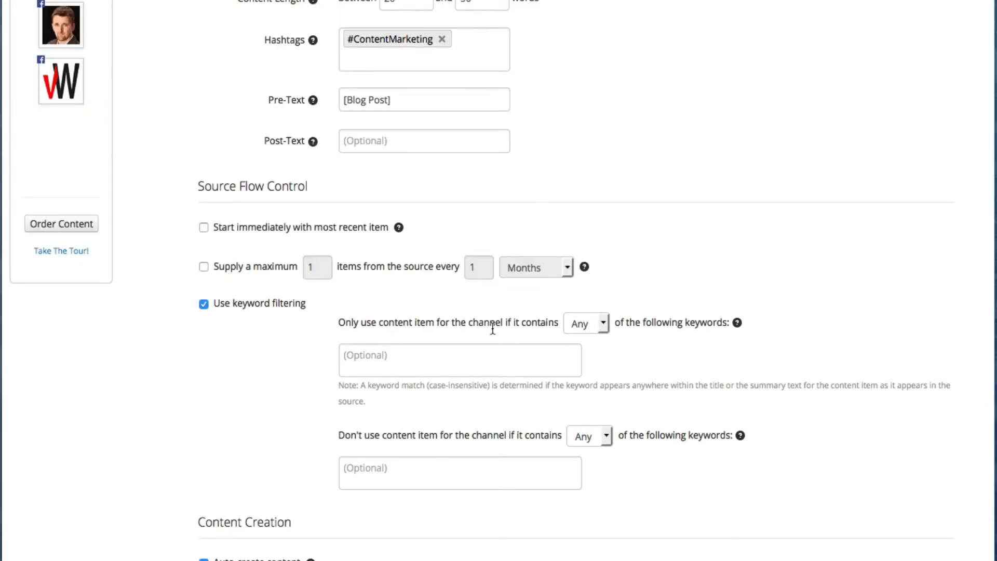
Set keyword matching to All, leave the keyword boxes empty, then disable keyword filtering.
click(485, 355)
click(604, 326)
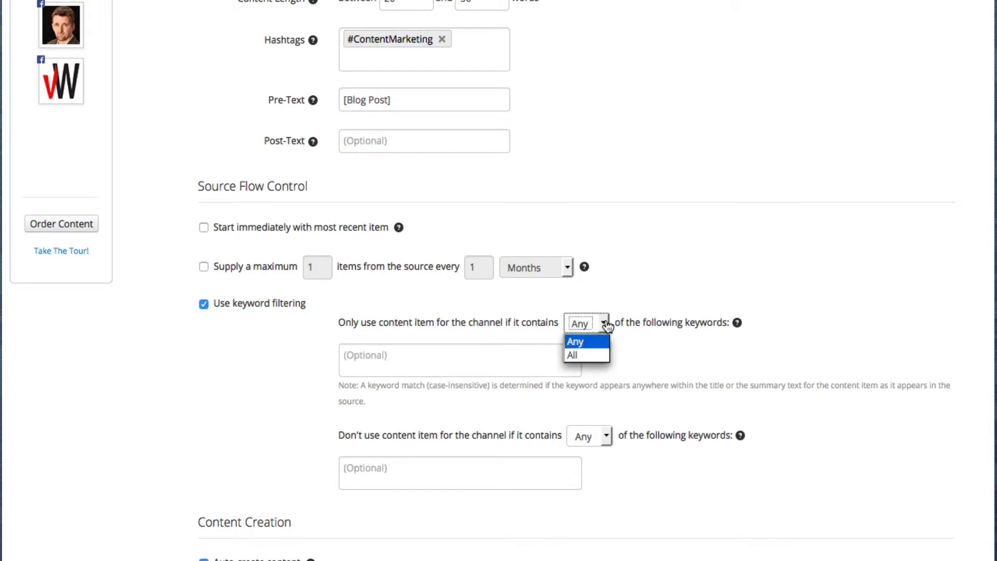
click(582, 356)
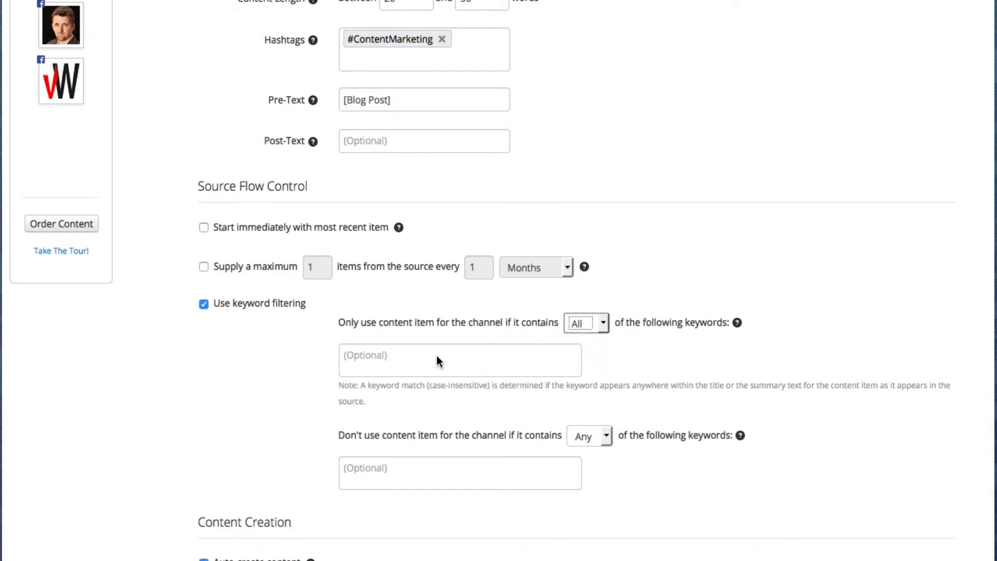
click(435, 356)
scroll(647, 361, down, 3)
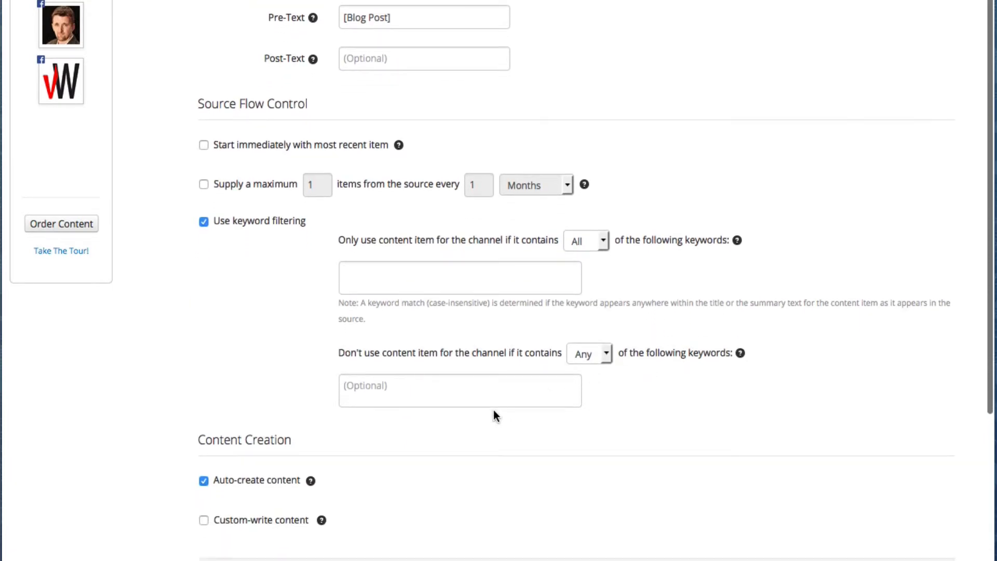
click(401, 393)
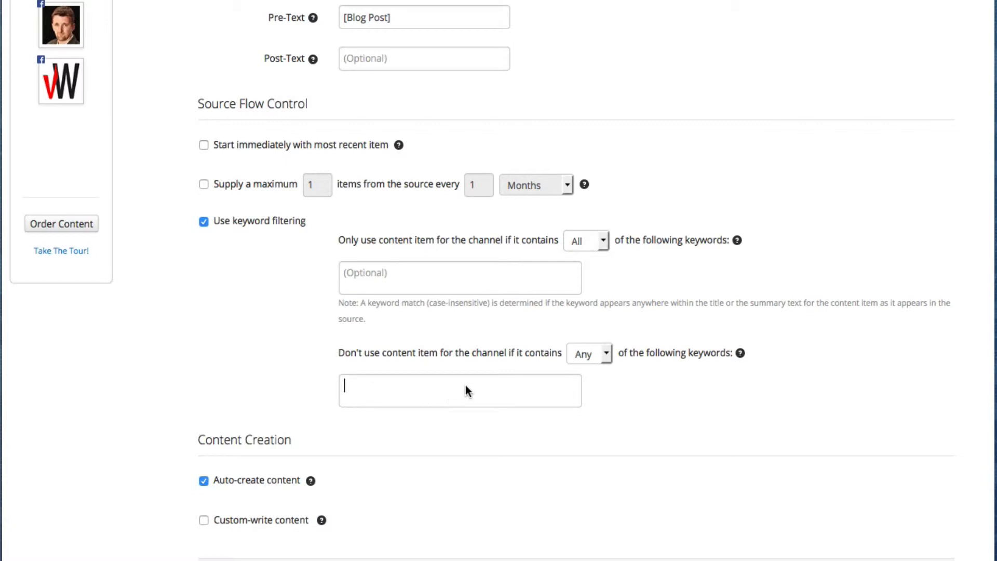
click(722, 417)
click(204, 222)
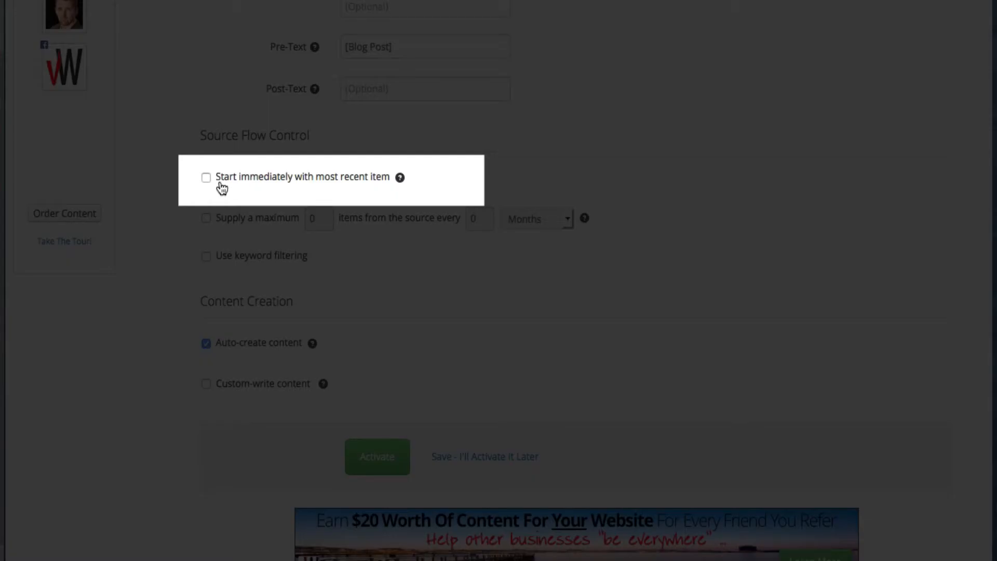
click(206, 179)
scroll(241, 177, up, 2)
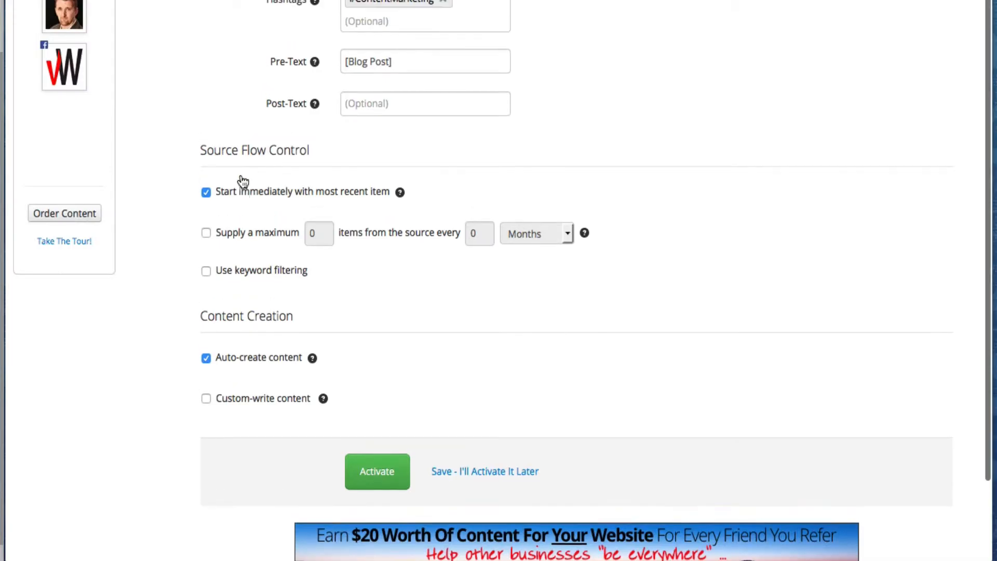
scroll(241, 177, up, 1)
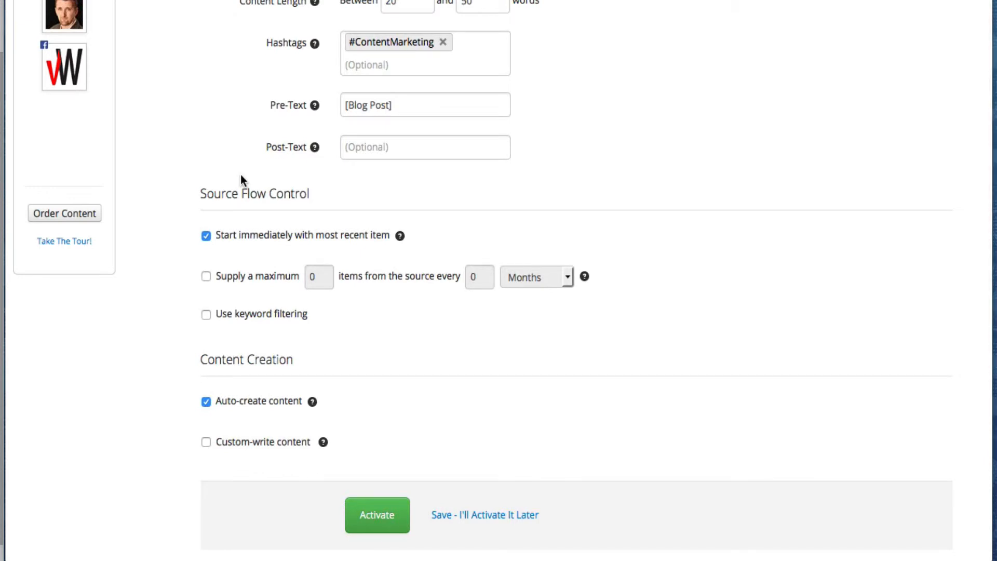
scroll(241, 177, up, 4)
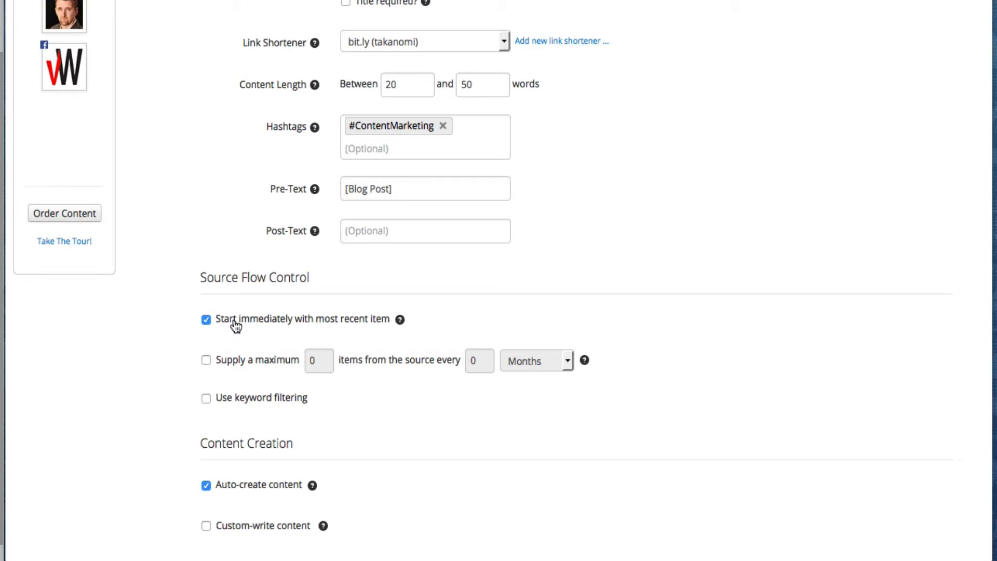
scroll(235, 324, up, 1)
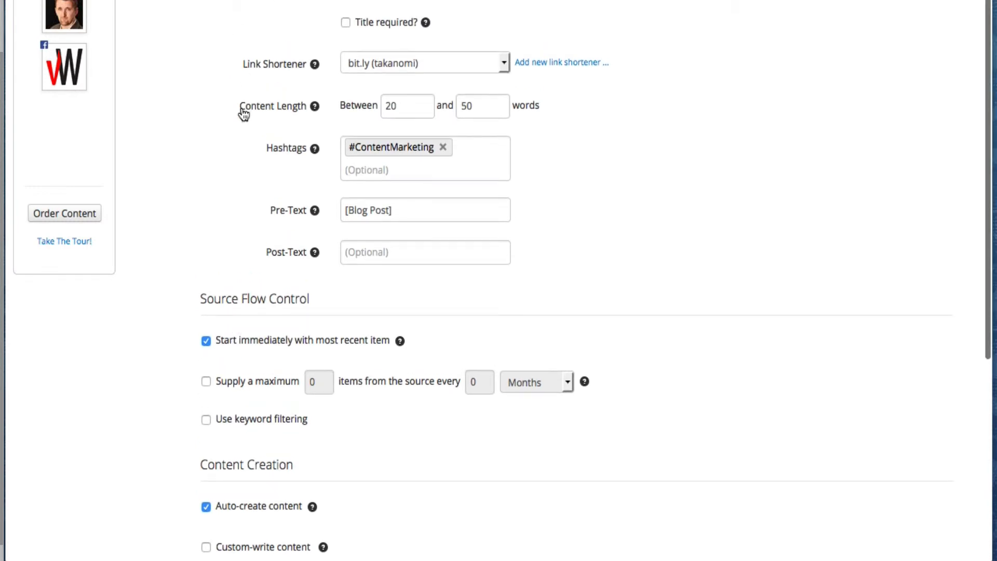
scroll(214, 245, down, 3)
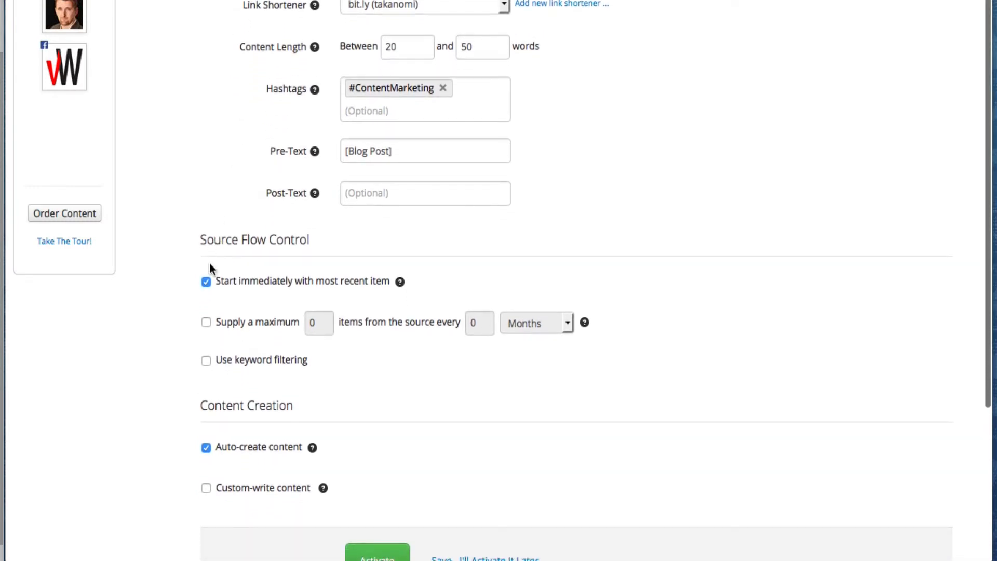
click(206, 282)
scroll(593, 266, down, 7)
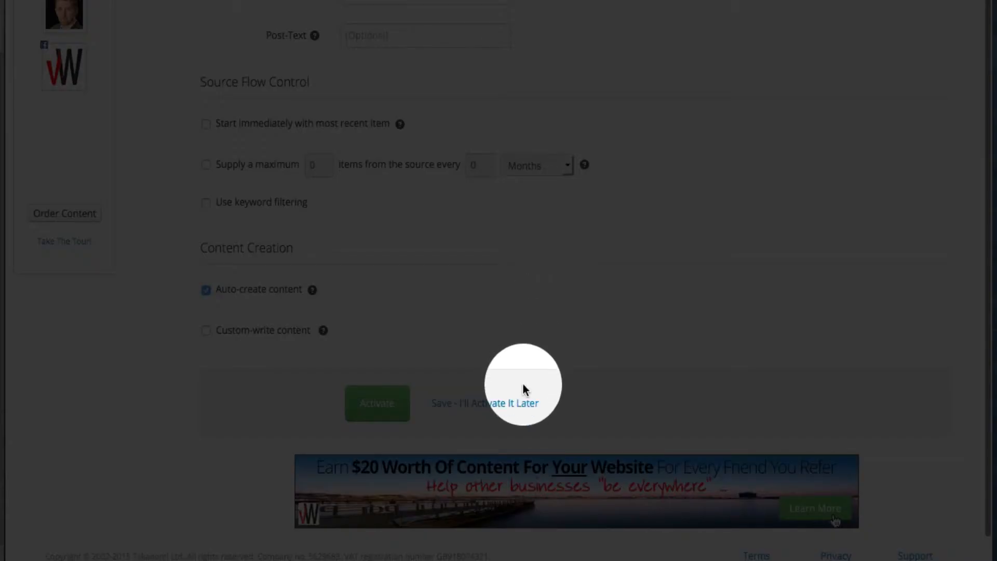
Save the channel as a Draft, then add and remove an extra Facebook profile outlet.
click(494, 404)
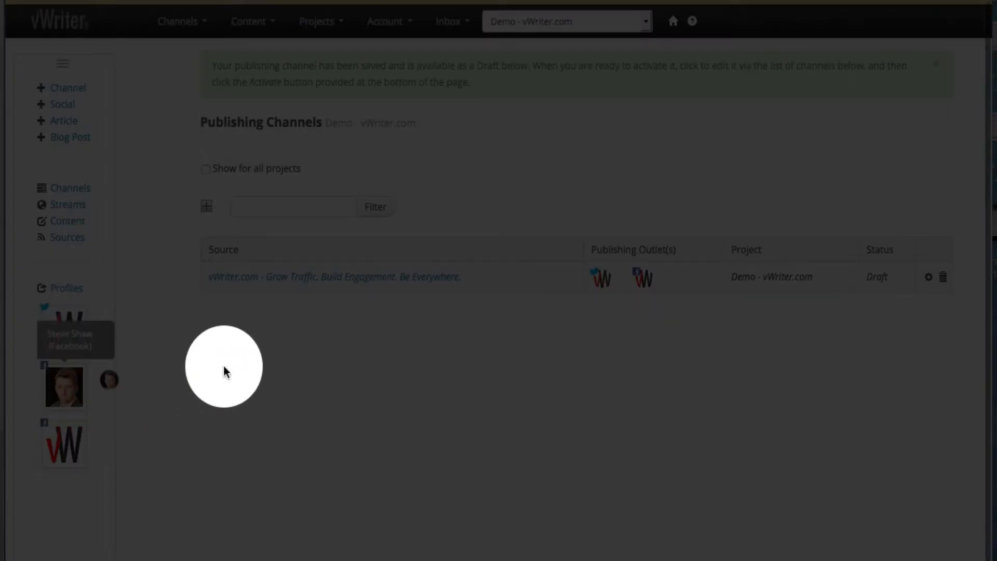
drag(225, 370, 700, 283)
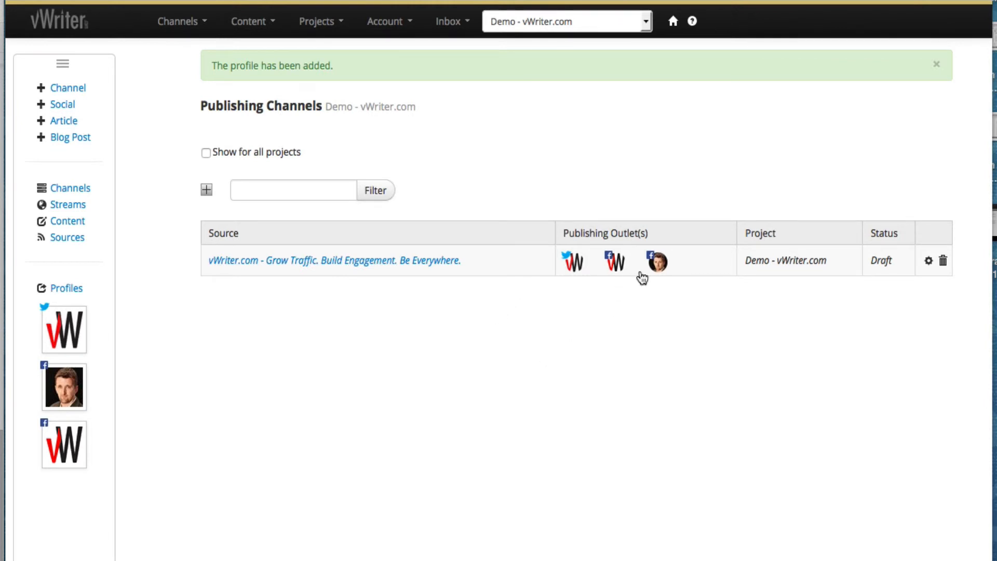
drag(656, 269, 522, 291)
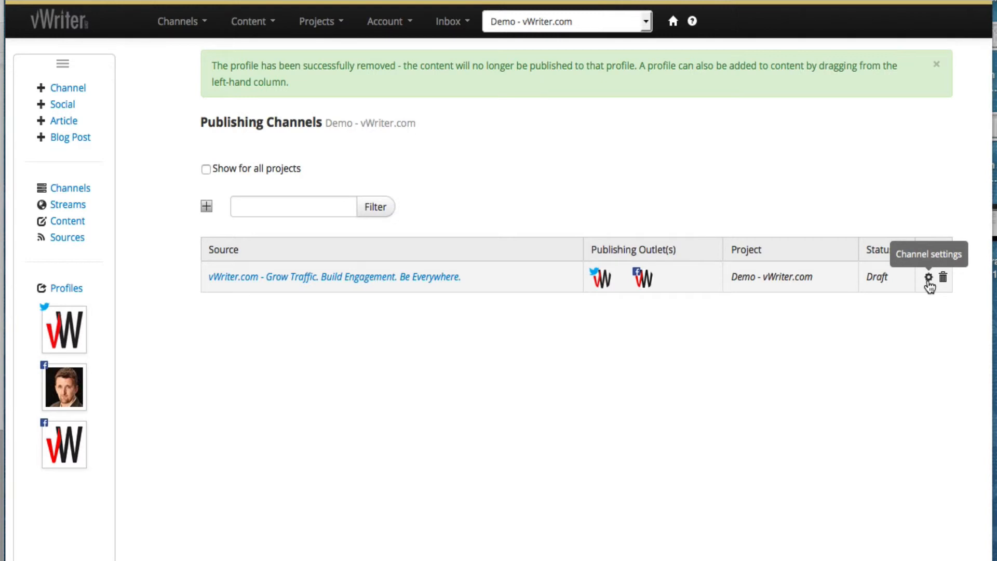
Reopen the draft channel's settings and scroll down to Channel Notifications.
click(927, 280)
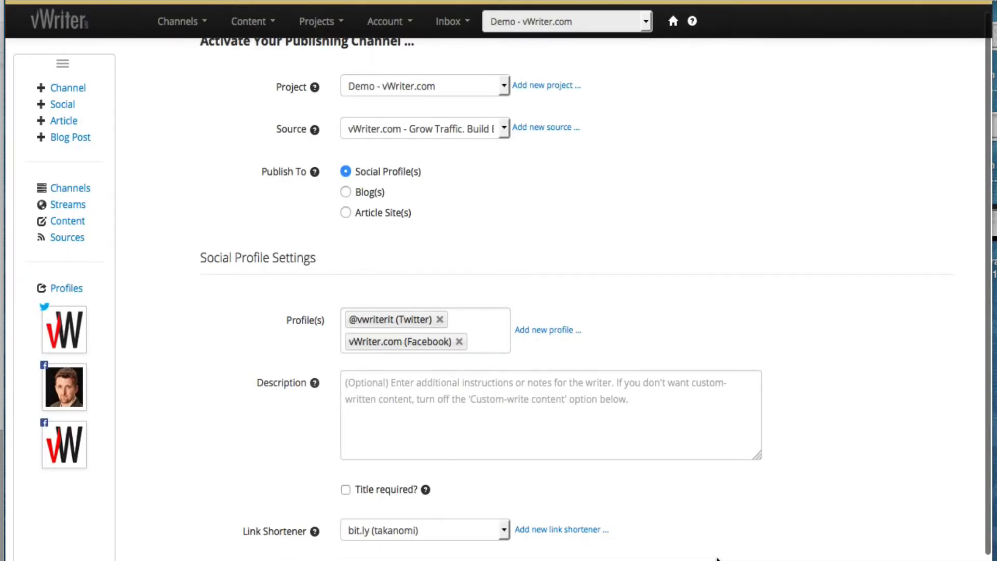
scroll(718, 560, down, 3)
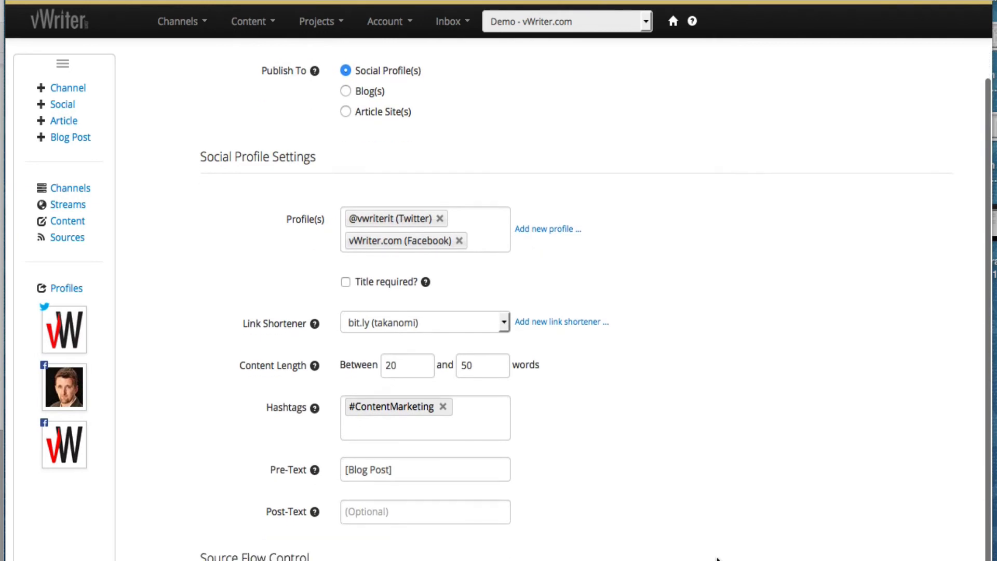
scroll(718, 559, down, 9)
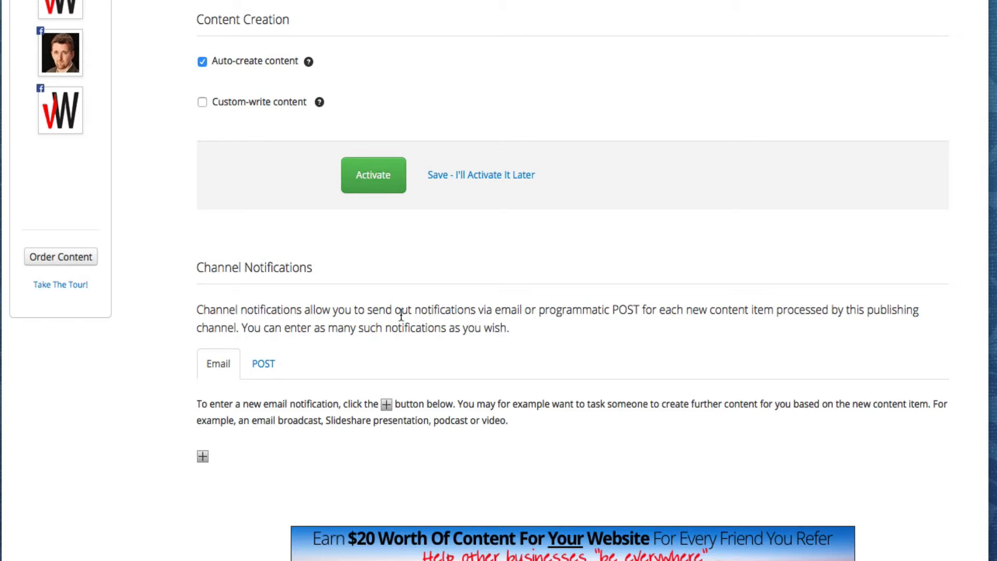
scroll(401, 315, up, 3)
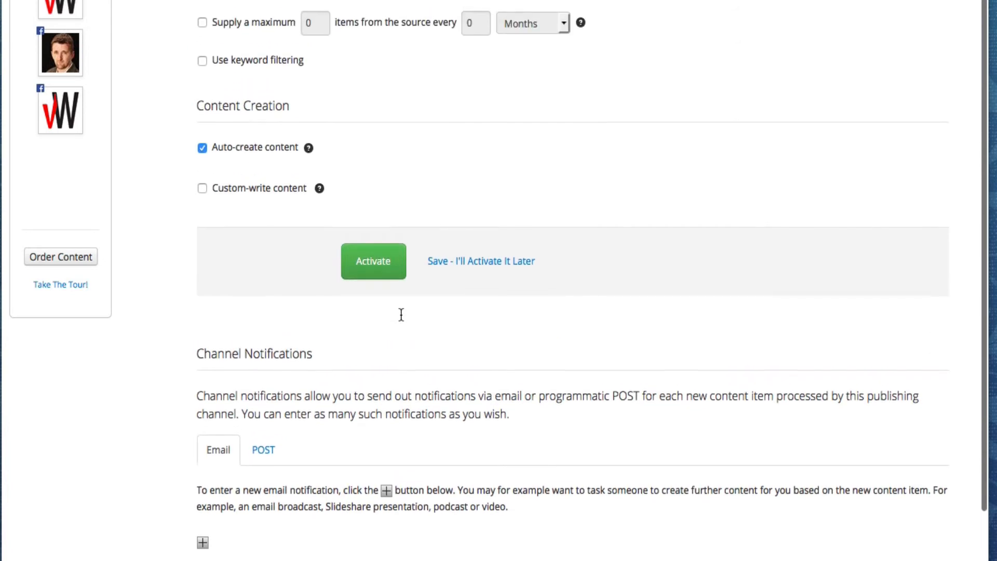
scroll(401, 315, up, 13)
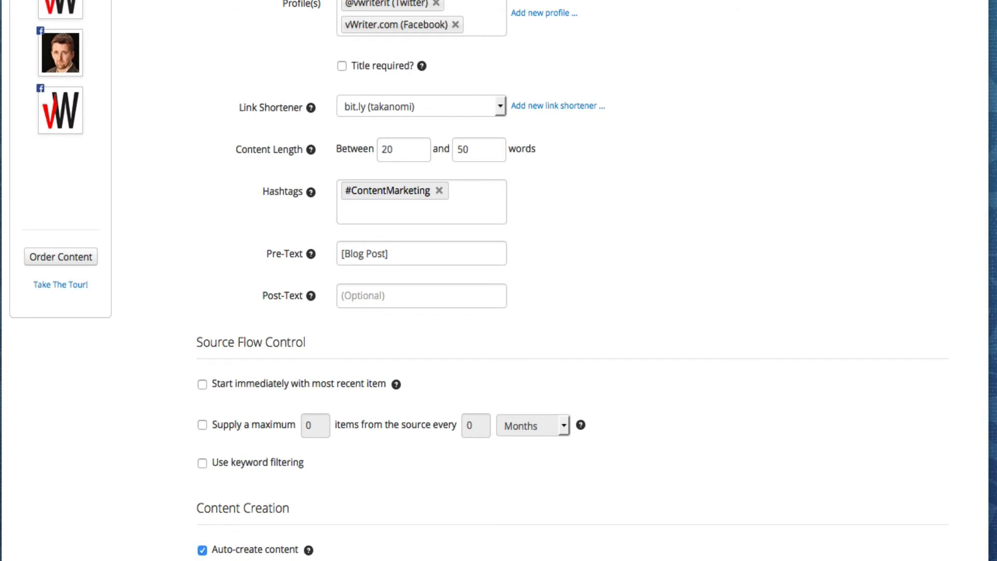
scroll(831, 533, down, 18)
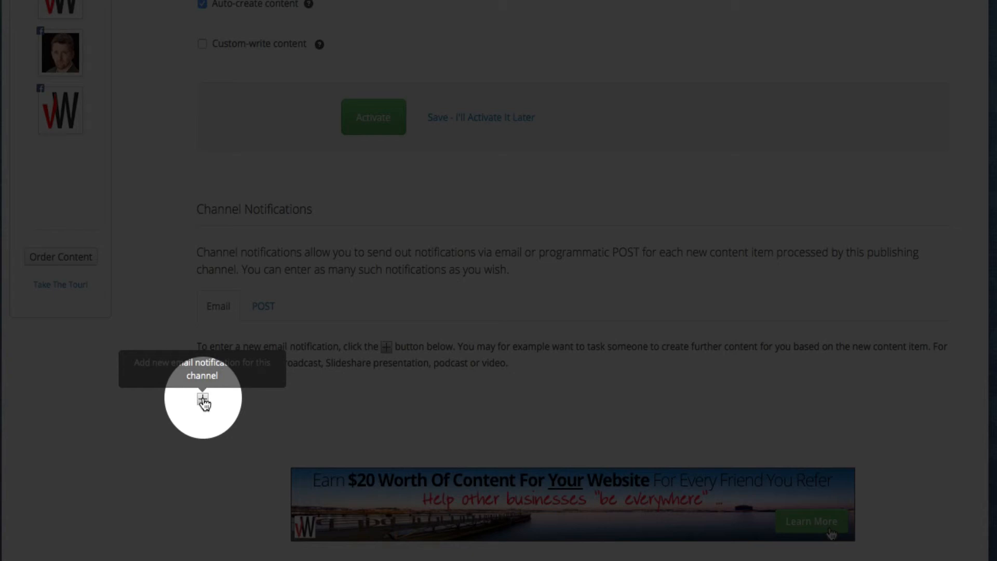
Add an email notification with the assistant's first name, last name and email address.
click(204, 403)
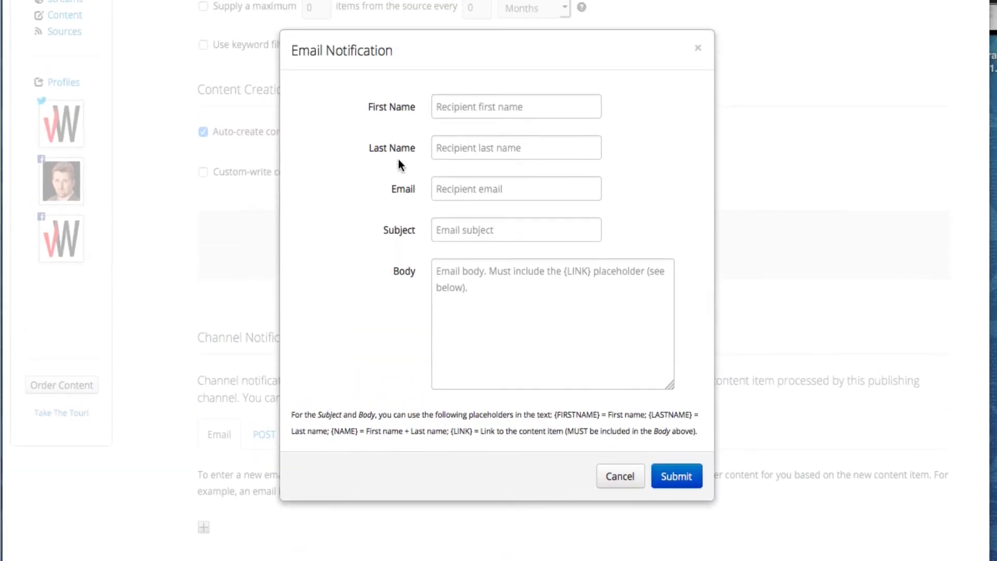
click(467, 110)
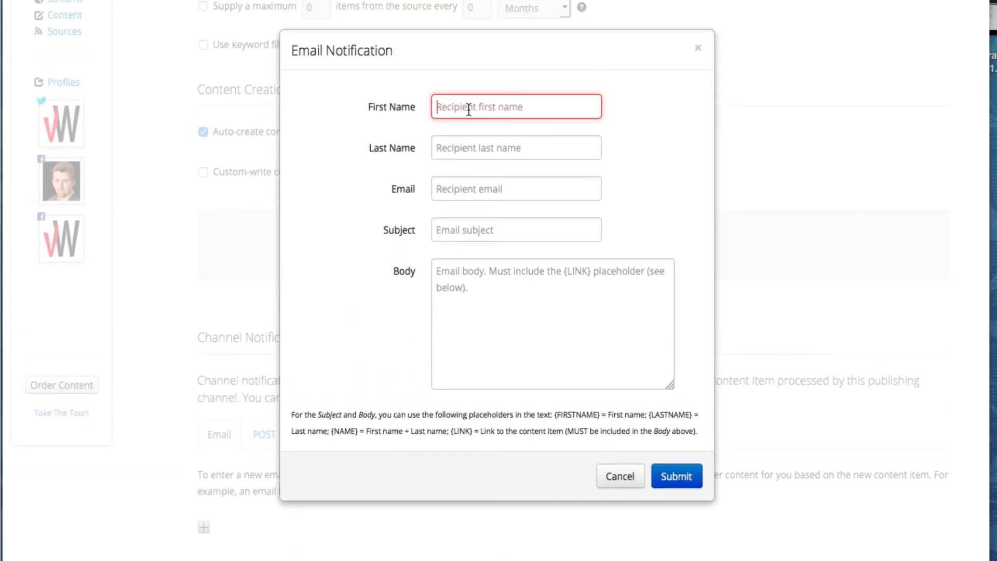
key(Tab)
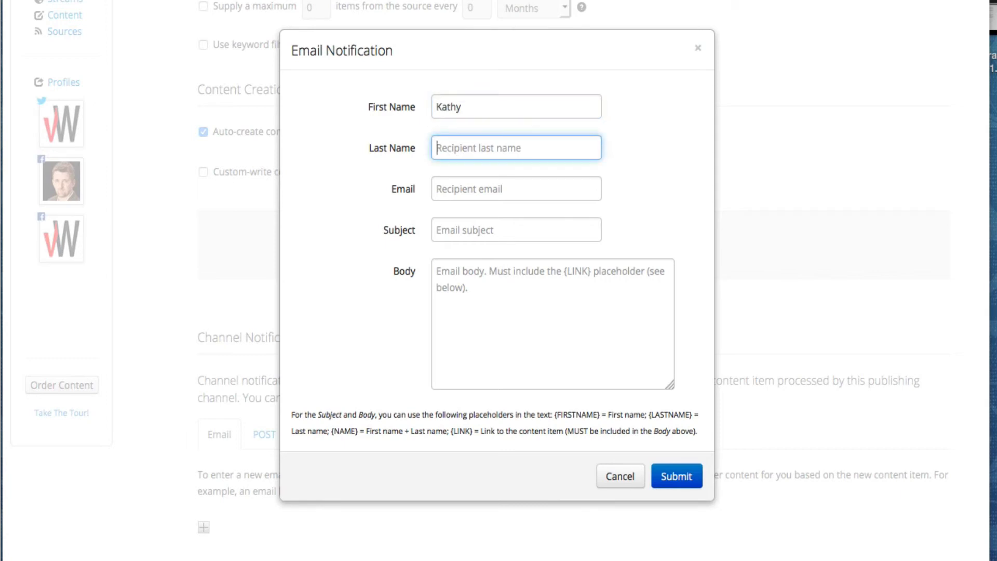
key(Tab)
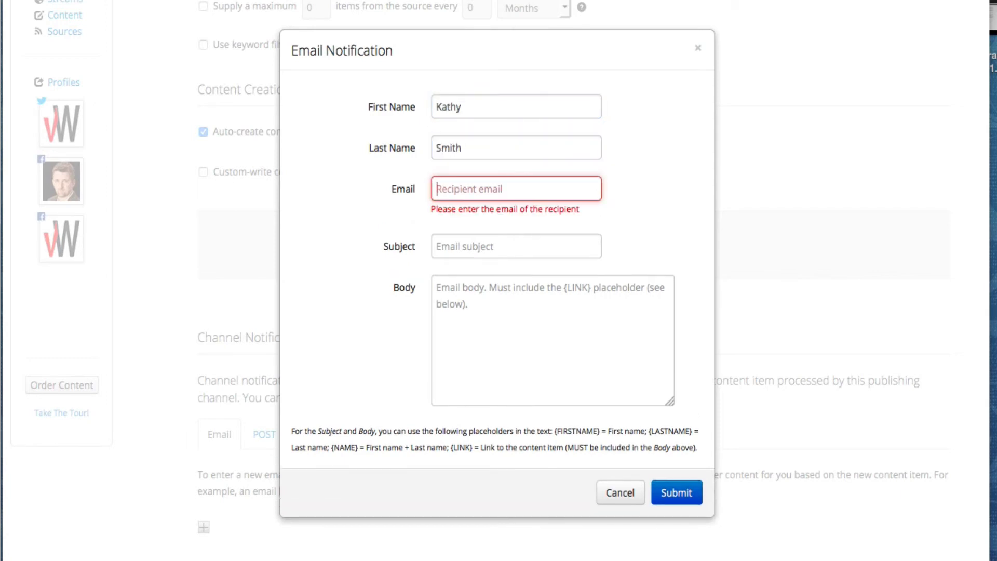
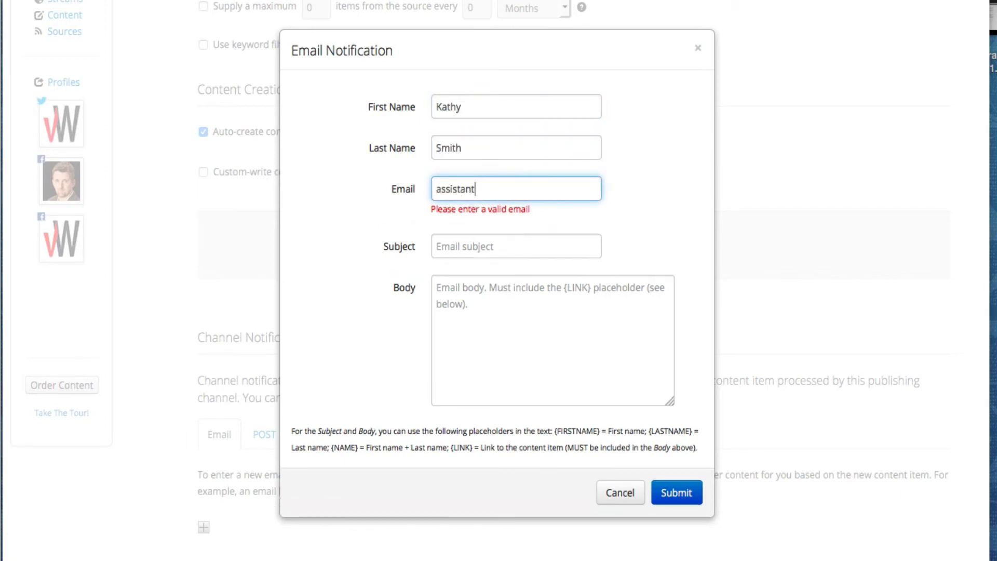
Enter subject 'New SlideShare' and a body requesting a new SlideShare based on {LINK}.
key(Tab)
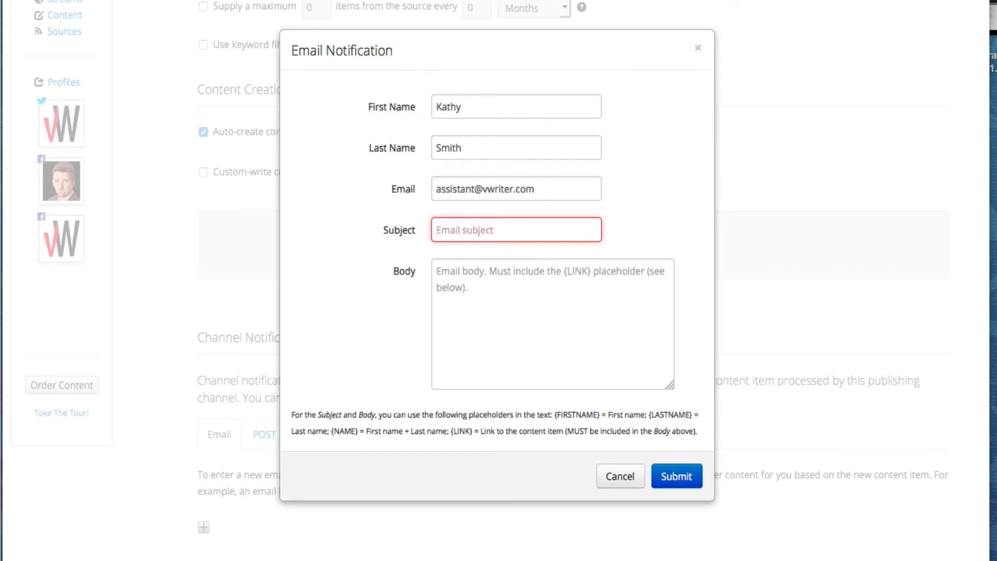
text(New)
text(SlideShare)
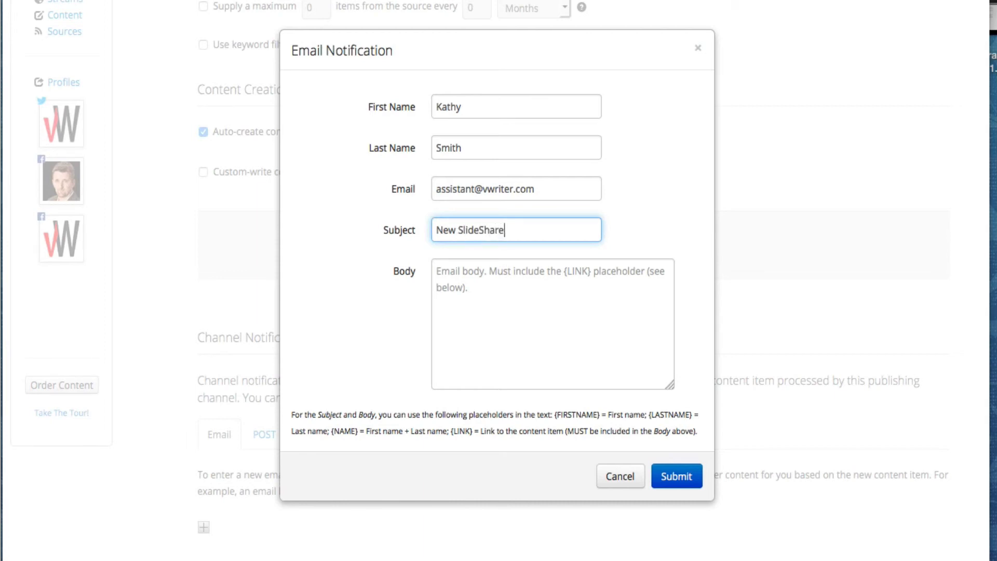
key(Tab)
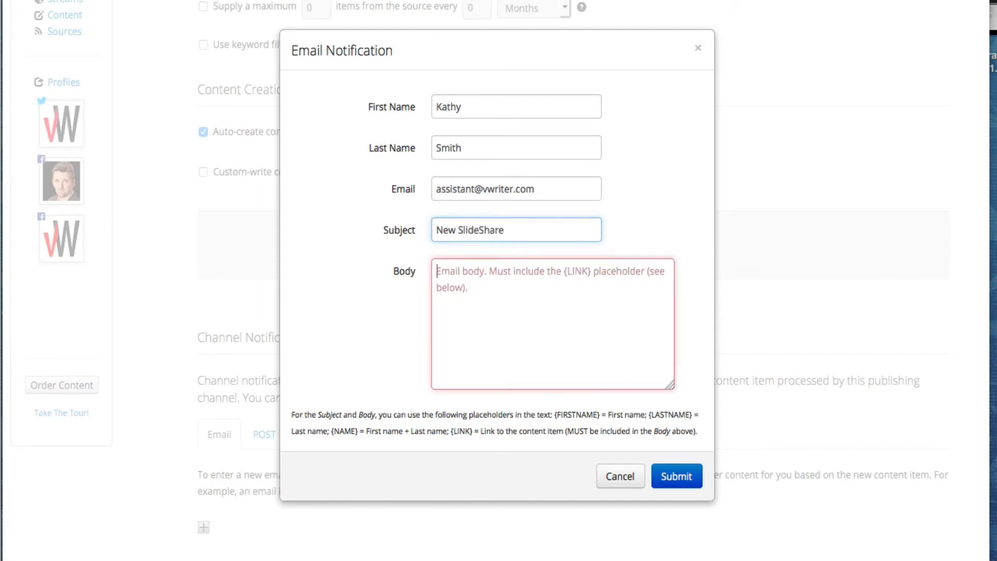
text(Hi Kathy  )
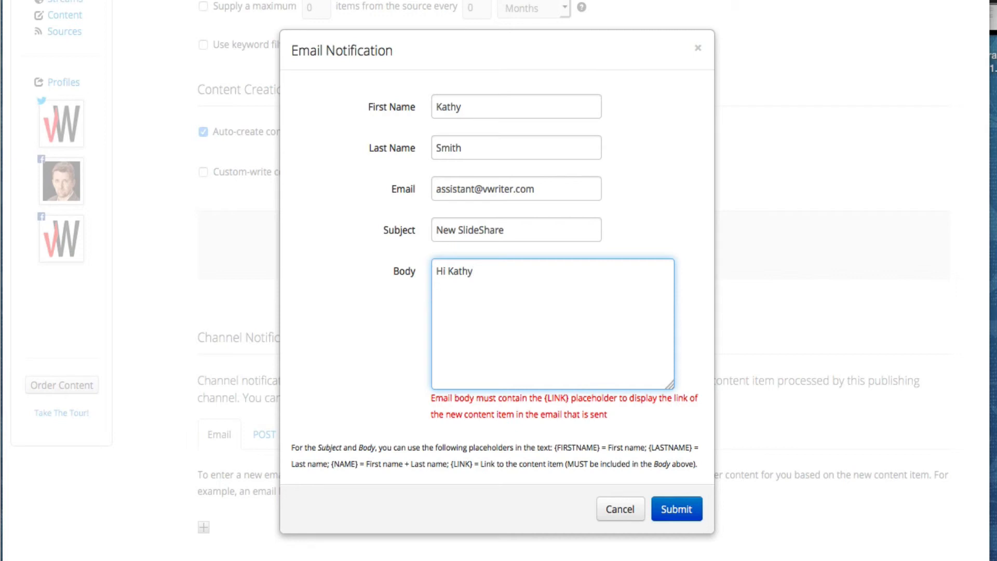
text(Please create new Slid)
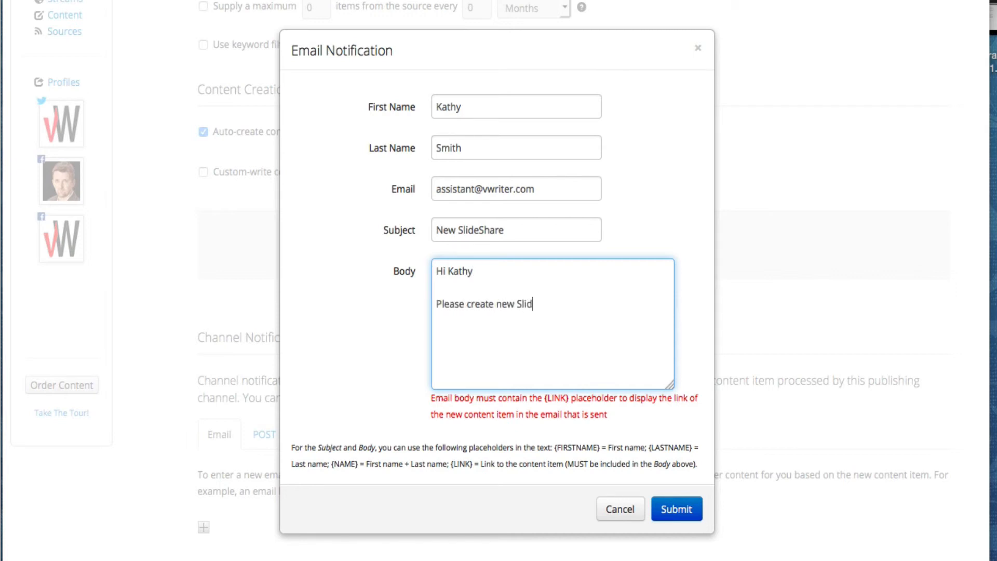
text(eShare based on)
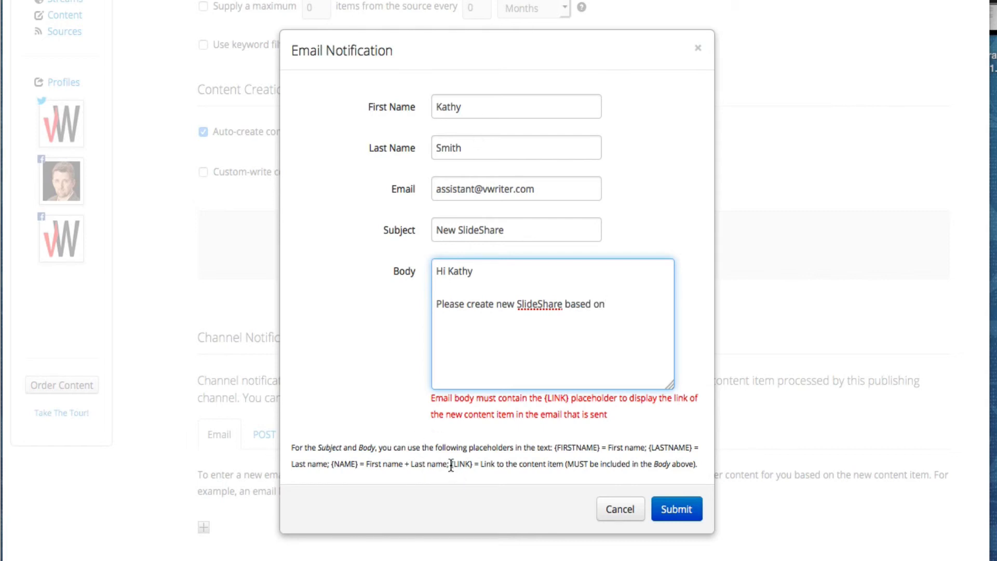
drag(451, 465, 472, 466)
key(super+c)
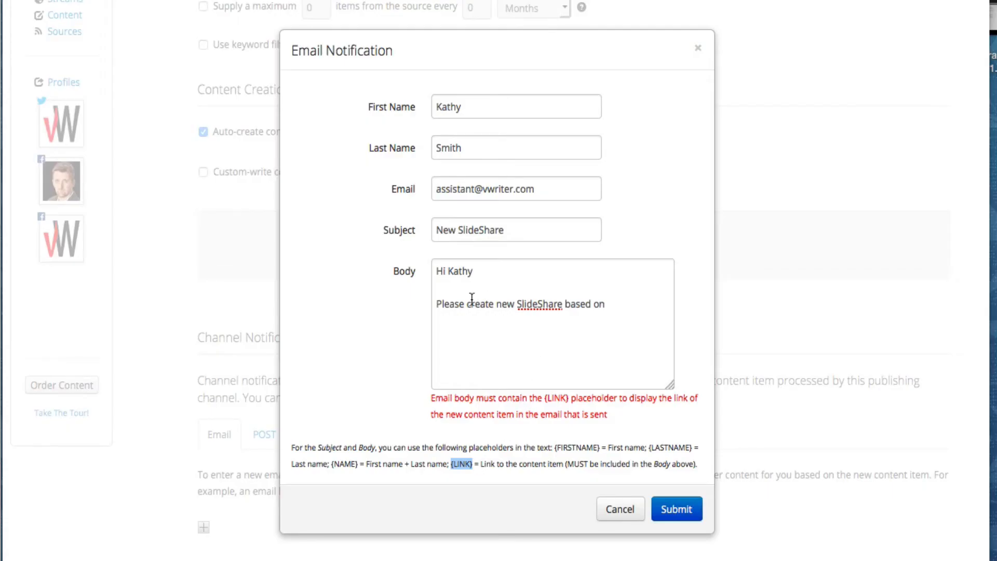
click(629, 304)
key(super+v)
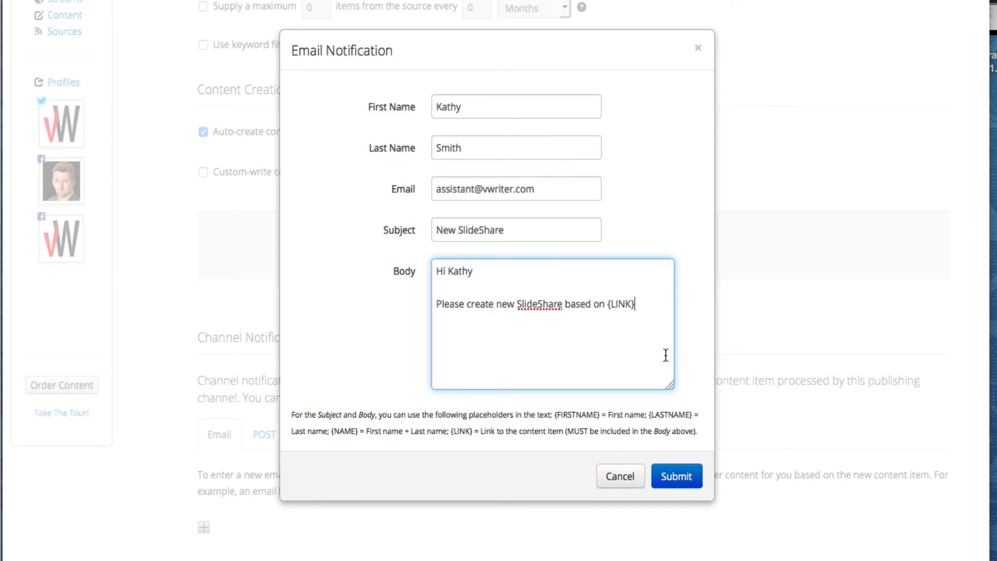
End the email body with 'Thanks!' and a signature line with the sender's name.
key(Return)
key(Return)
text(Tahnks)
key(BackSpace)
key(BackSpace)
key(BackSpace)
key(BackSpace)
key(BackSpace)
text(hanks!)
key(Return)
text(Steve)
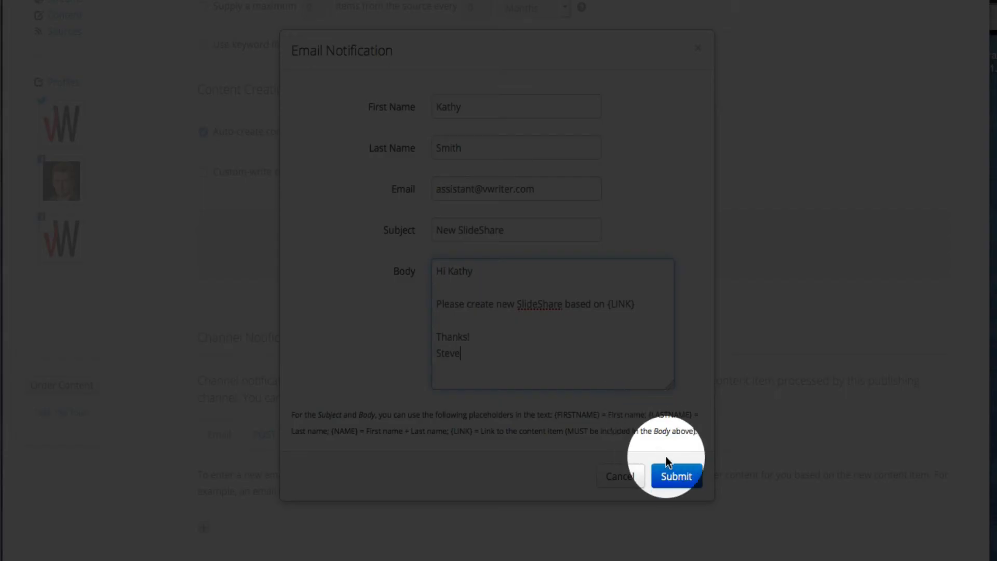
Submit the email notification and confirm it is listed under the channel's email notifications.
click(675, 478)
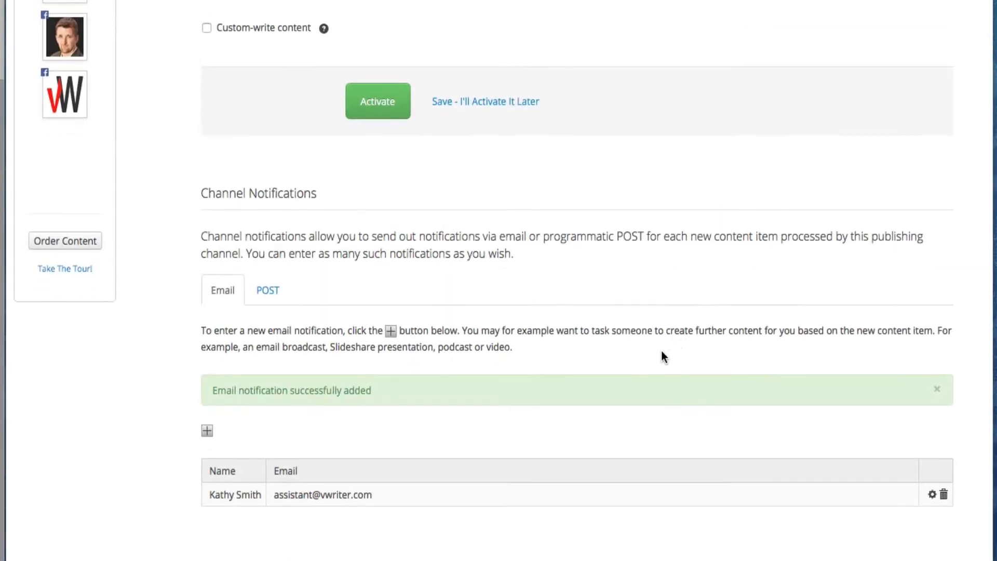
scroll(647, 394, down, 3)
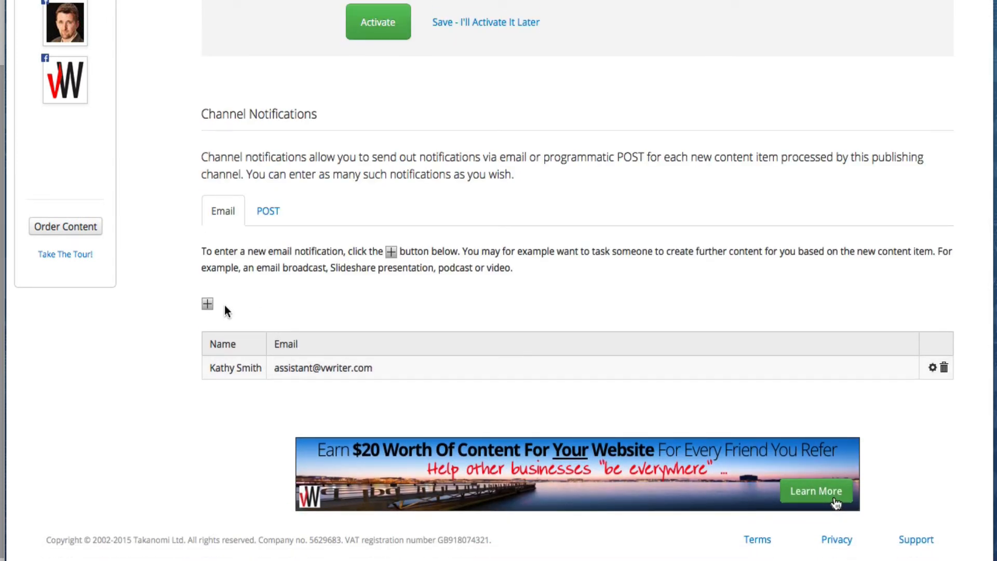
click(265, 213)
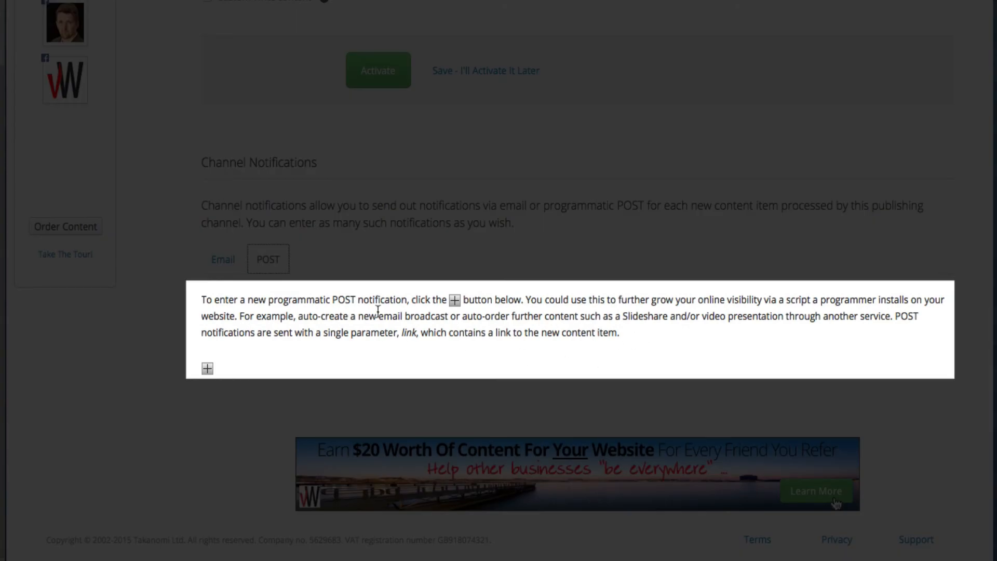
click(203, 288)
scroll(203, 287, up, 2)
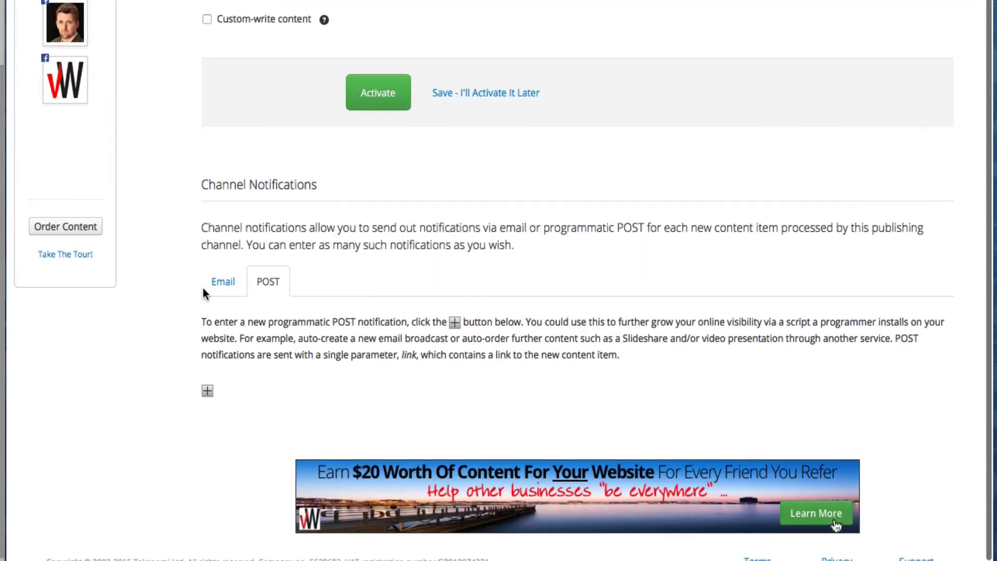
click(219, 343)
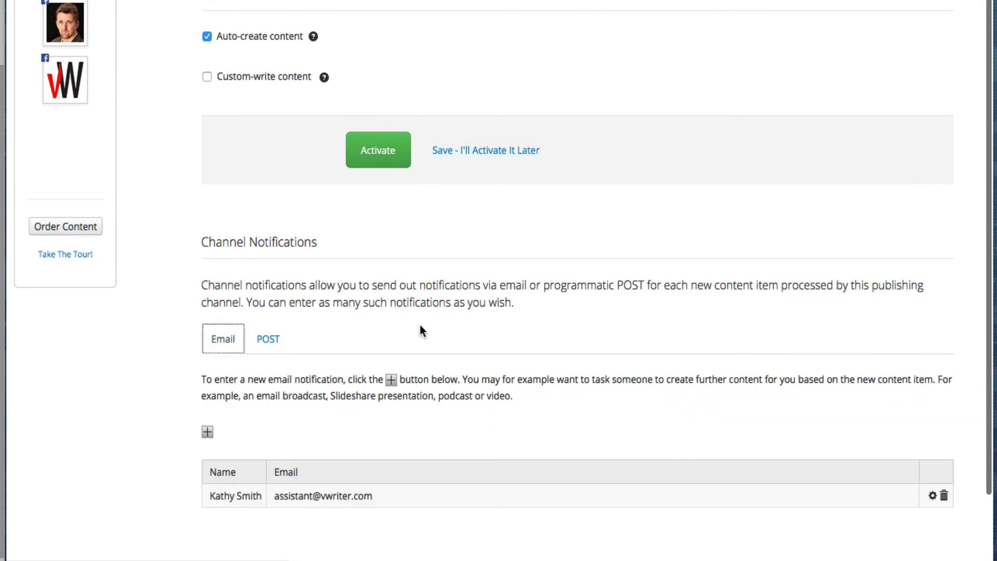
scroll(419, 323, down, 1)
scroll(419, 325, up, 1)
scroll(419, 329, up, 1)
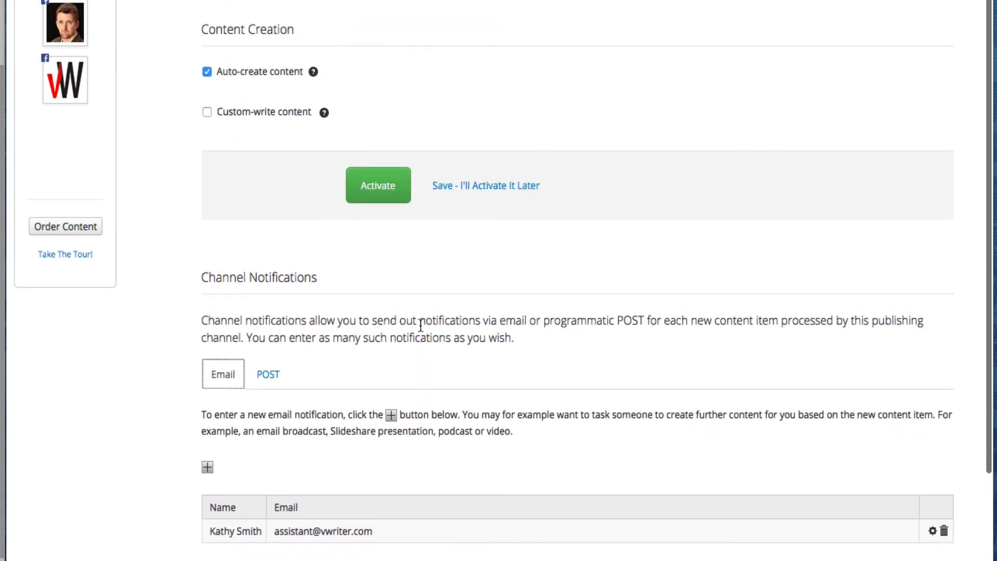
scroll(374, 205, up, 1)
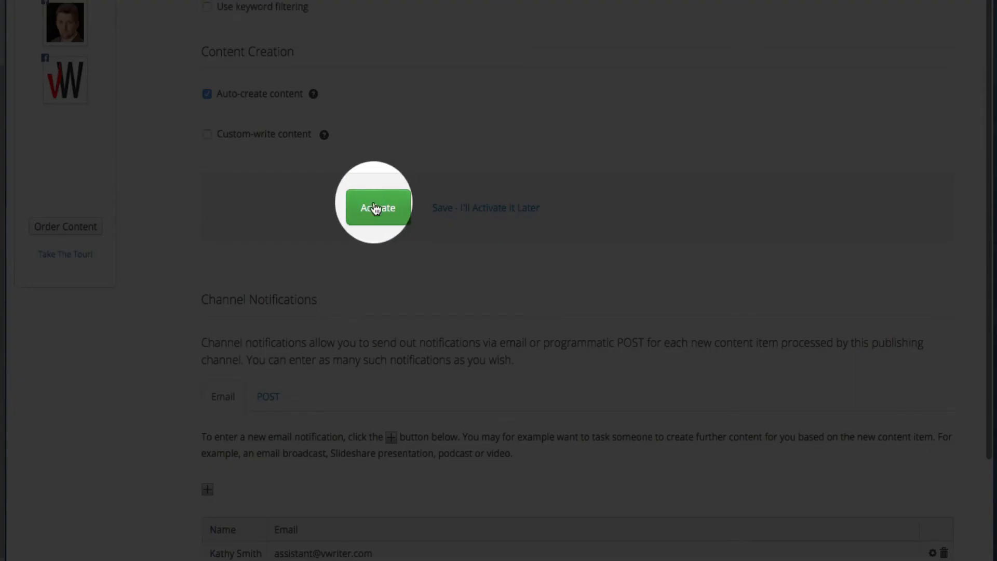
Activate the publishing channel and review its settings form.
click(375, 212)
scroll(374, 210, up, 1)
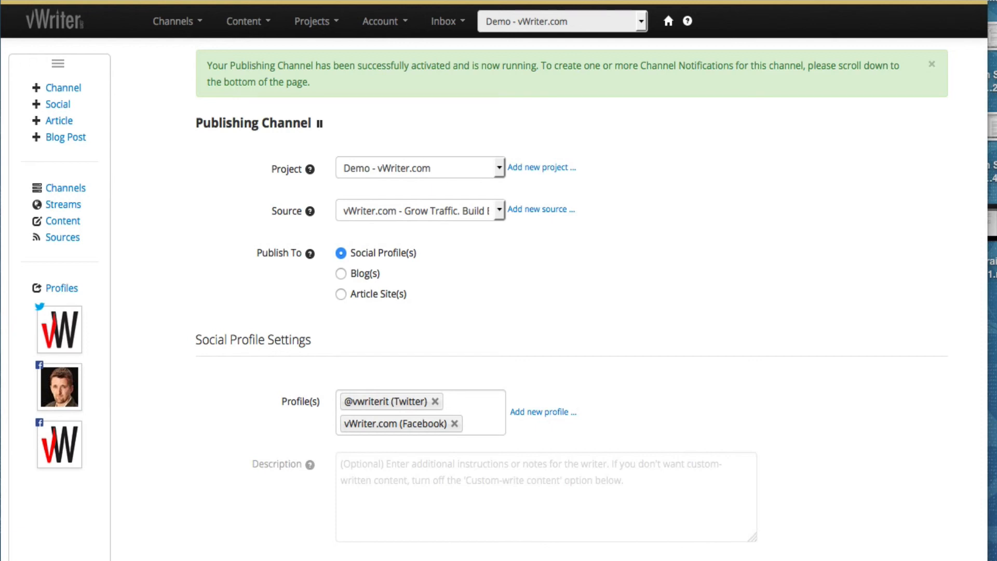
scroll(766, 348, down, 17)
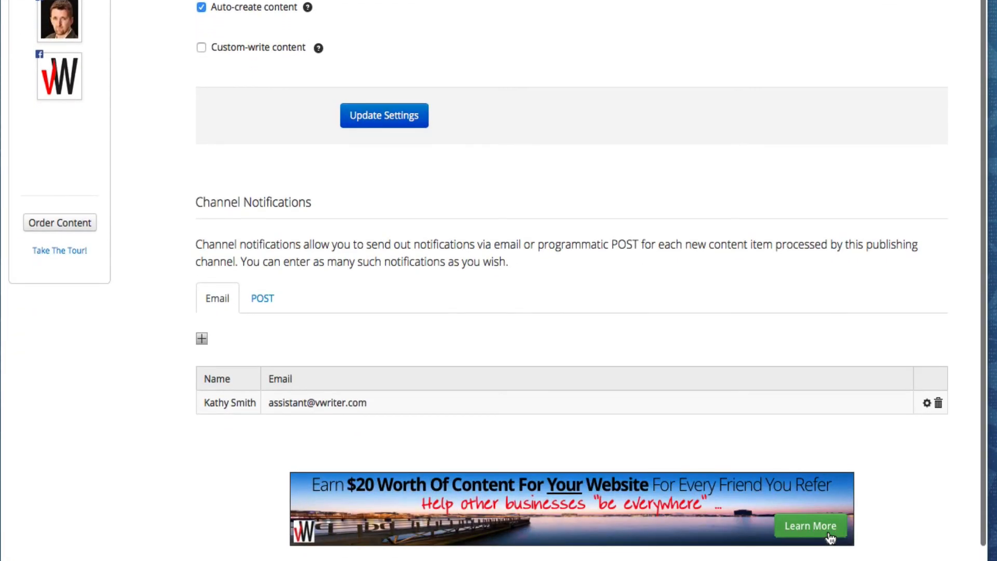
scroll(830, 520, up, 3)
scroll(590, 280, up, 3)
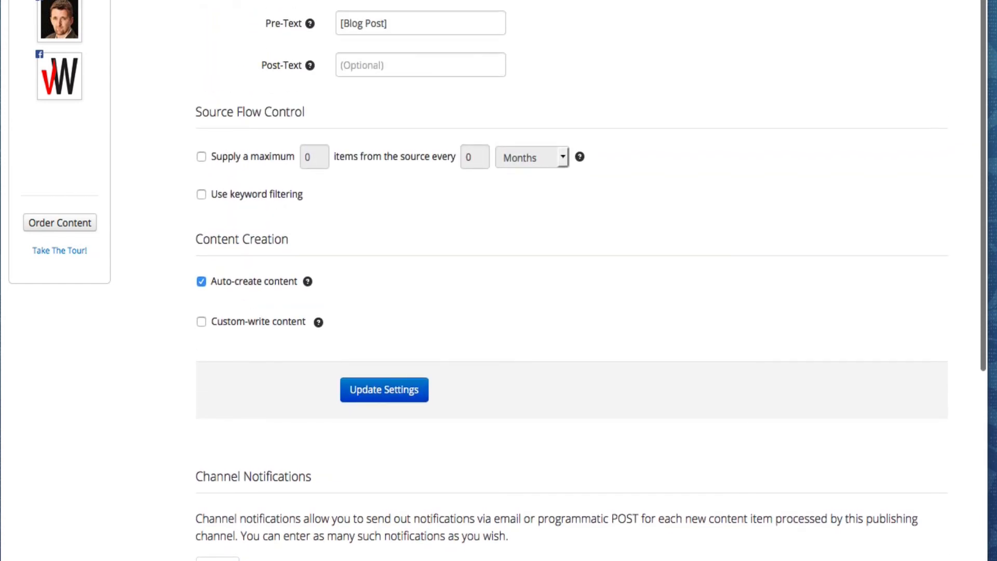
scroll(571, 280, up, 5)
Save the channel's settings again with Update Settings.
scroll(465, 444, down, 4)
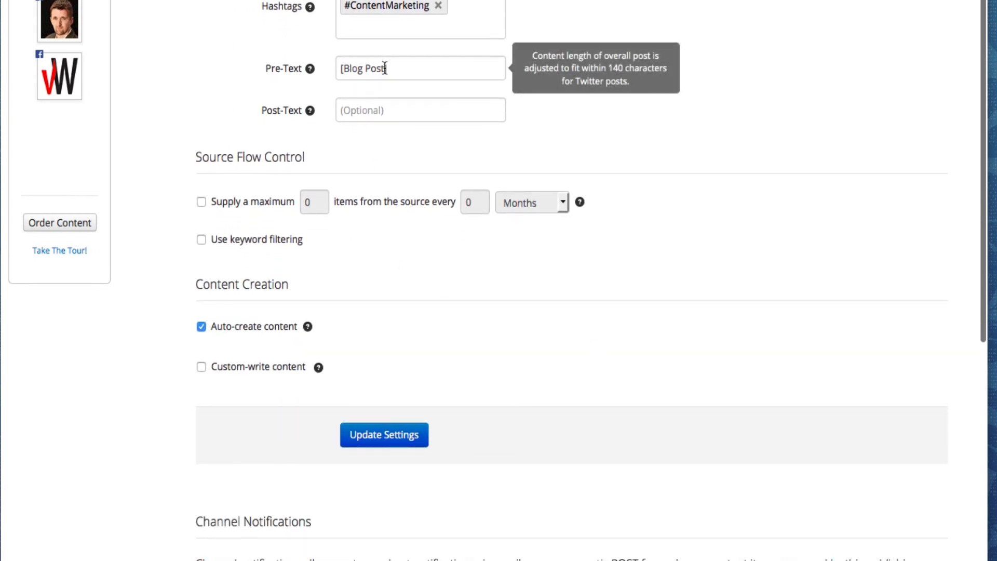
click(384, 436)
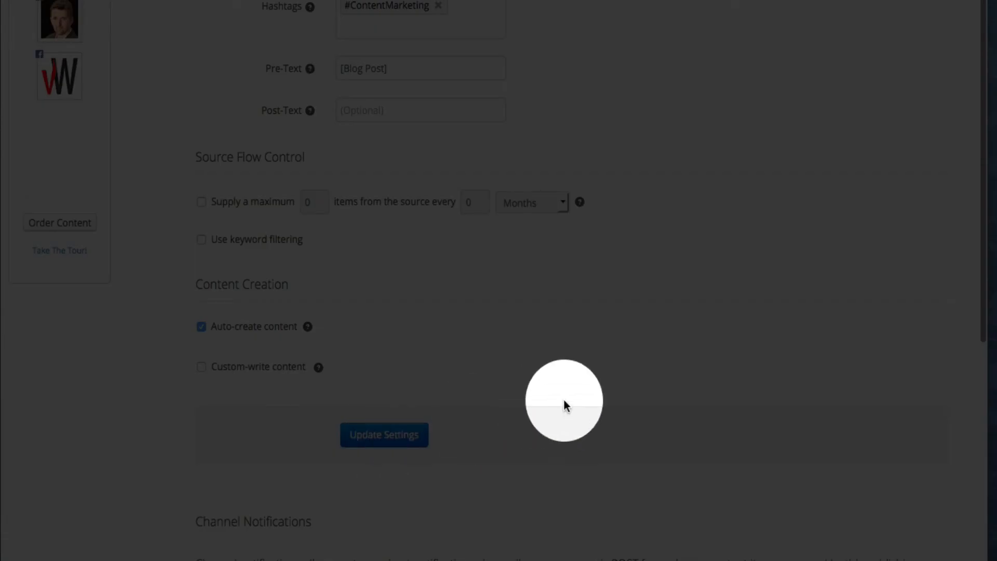
scroll(580, 401, up, 3)
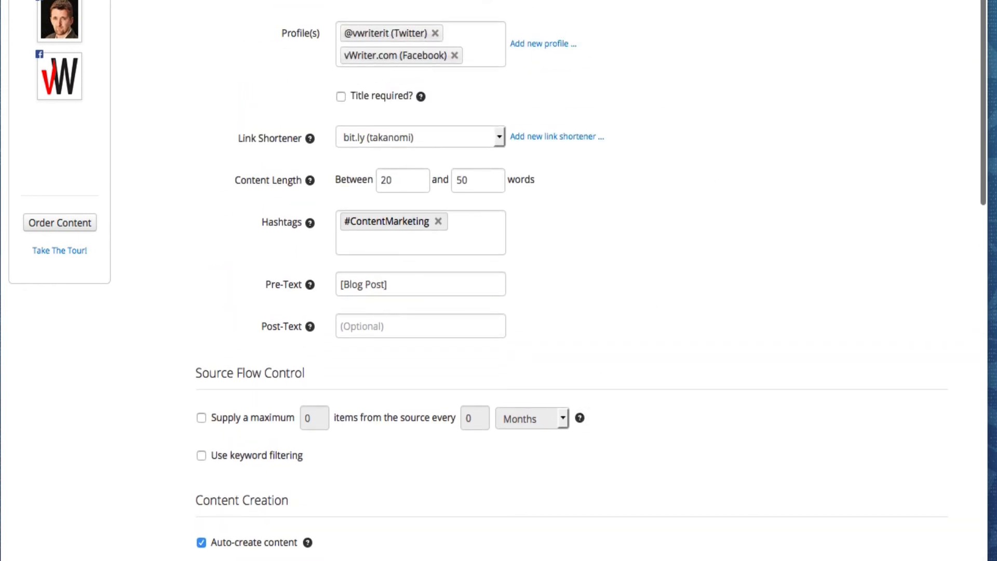
scroll(385, 73, up, 7)
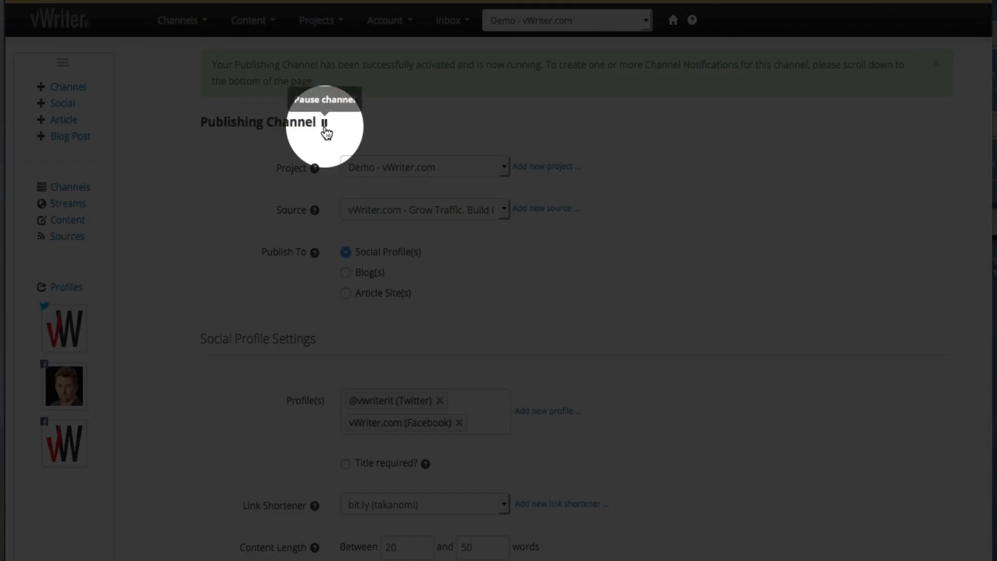
Pause the blog-feed publishing channel.
click(325, 126)
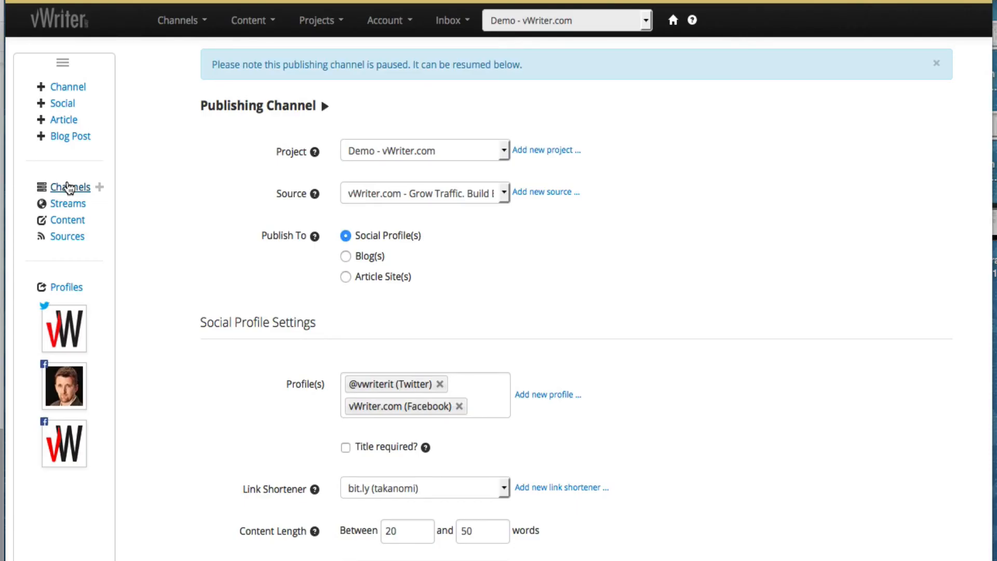
Resume the paused blog-feed channel from the Publishing Channels list and confirm.
click(67, 185)
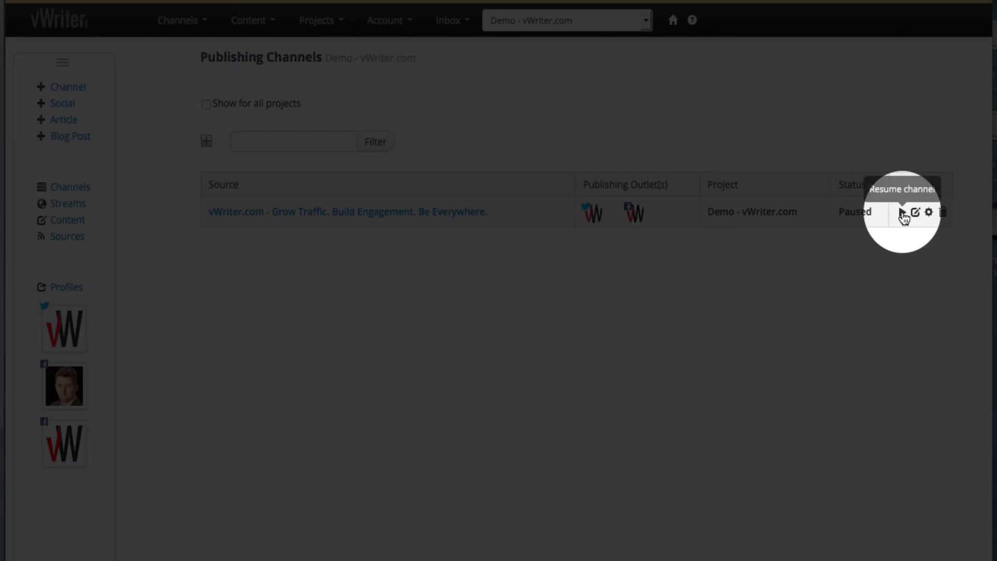
click(903, 214)
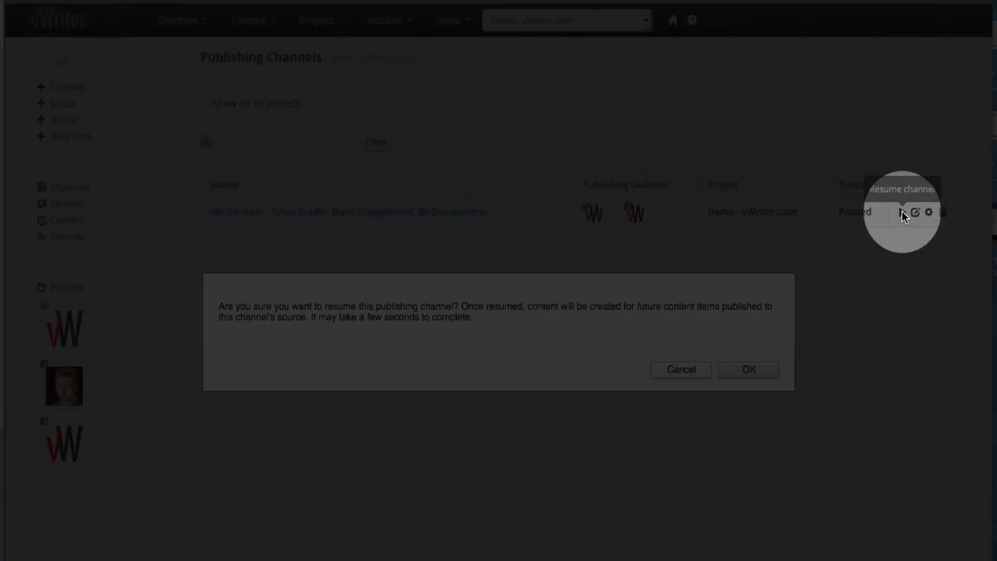
click(755, 372)
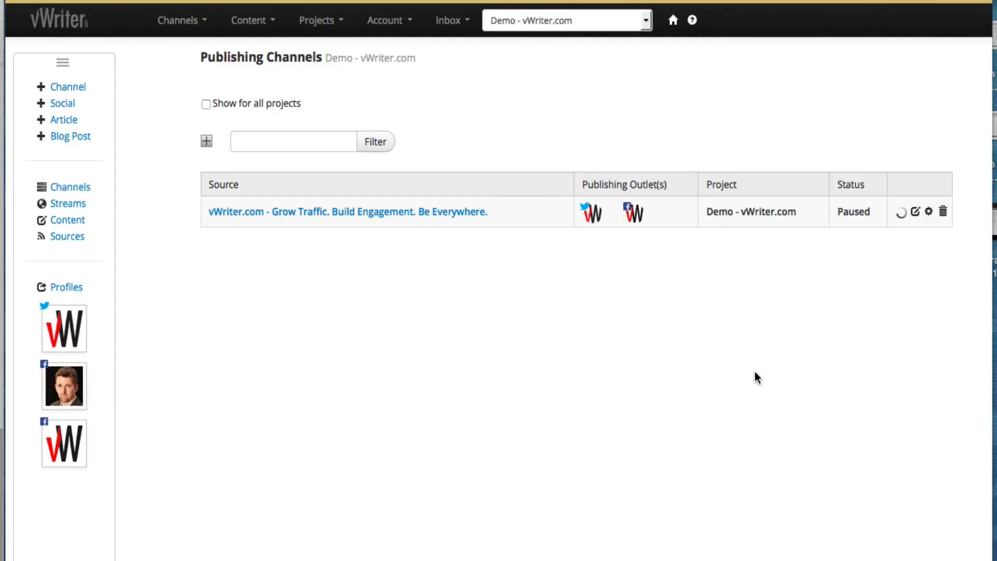